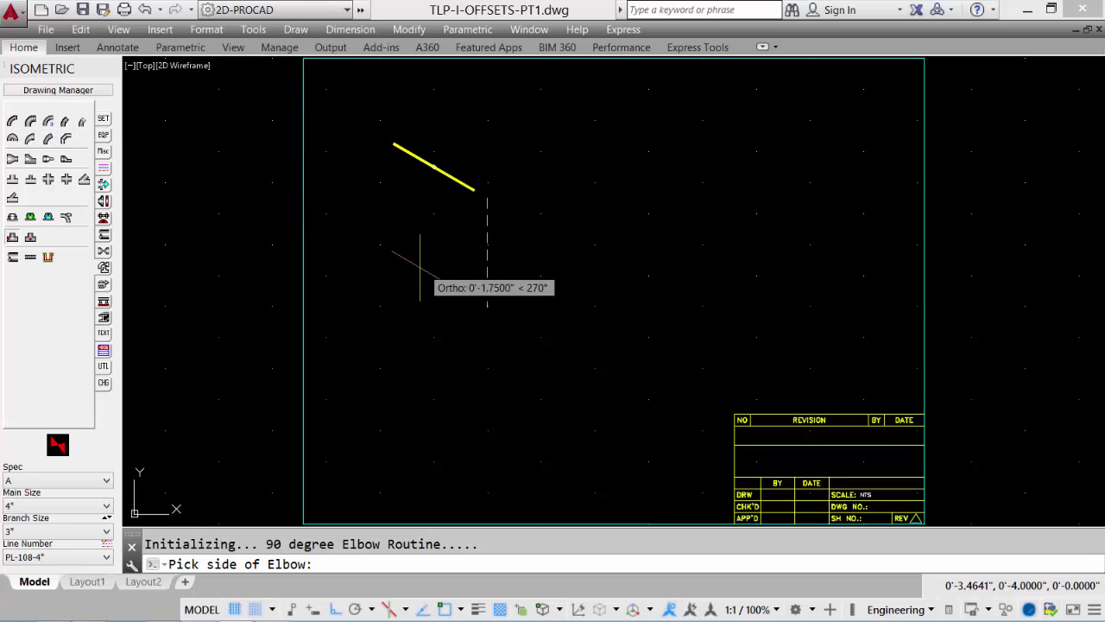
Place the 90-degree elbow at the pipe's lower end, using the right isoplane with ortho off, aimed diagonally down toward the first pipe's side.
key("F5")
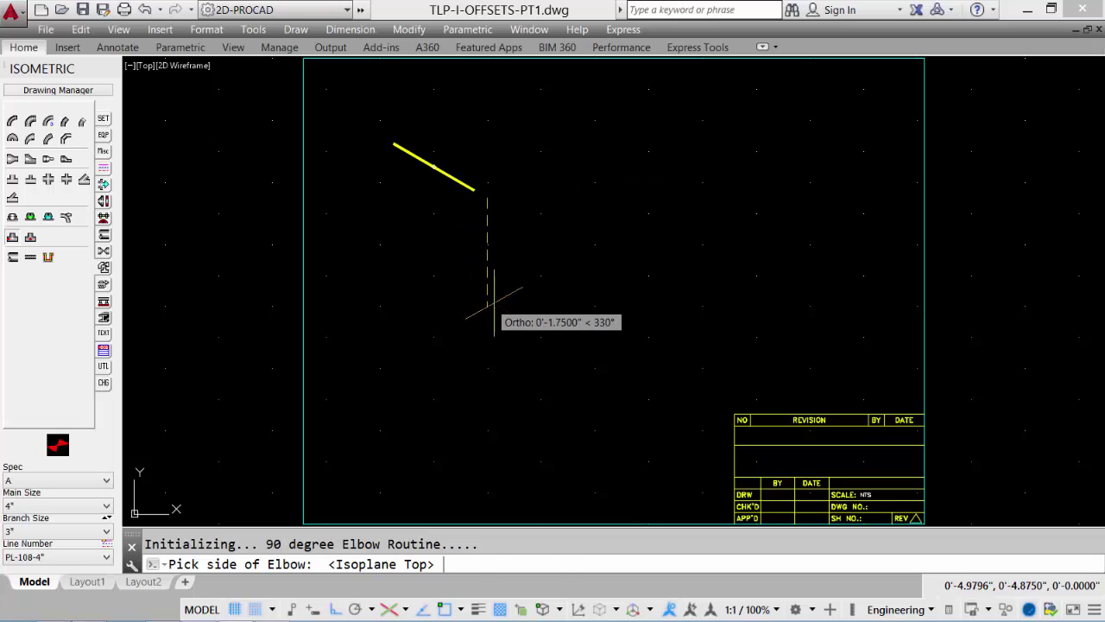
key("F5")
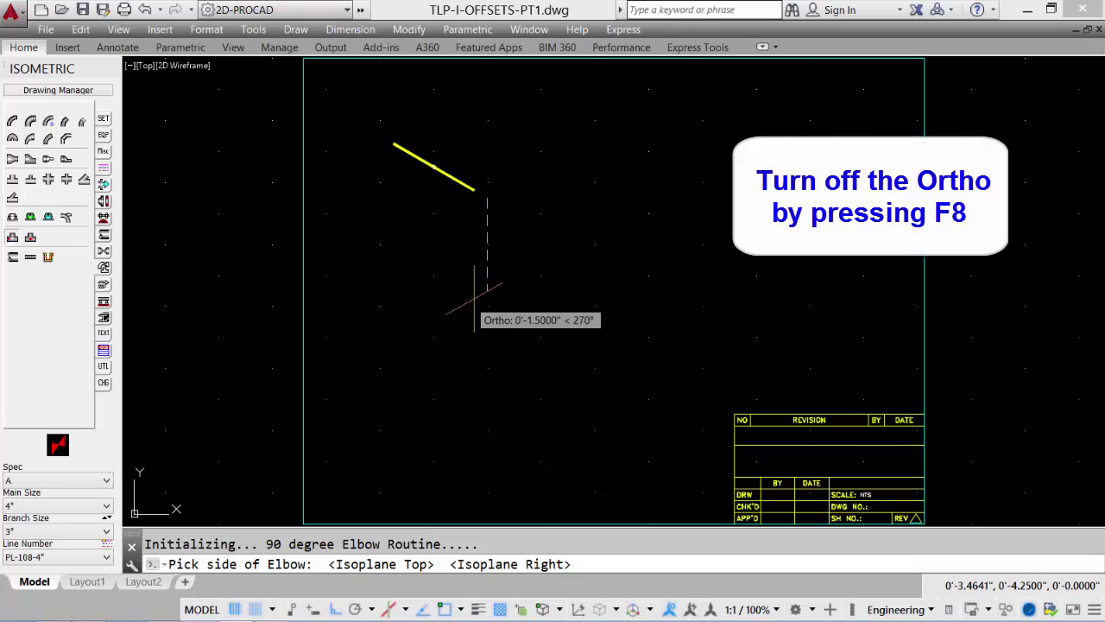
key("F8")
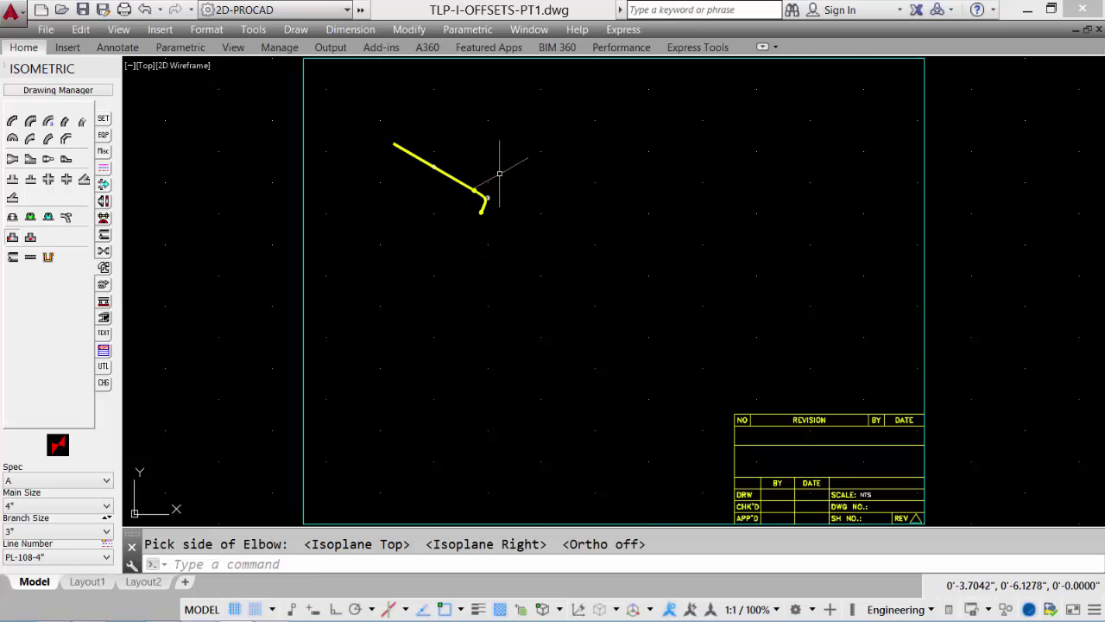
Draw a diagonal pipe about 1.83" long from the open end of the 90-degree elbow.
scroll(449, 205, "up", 2)
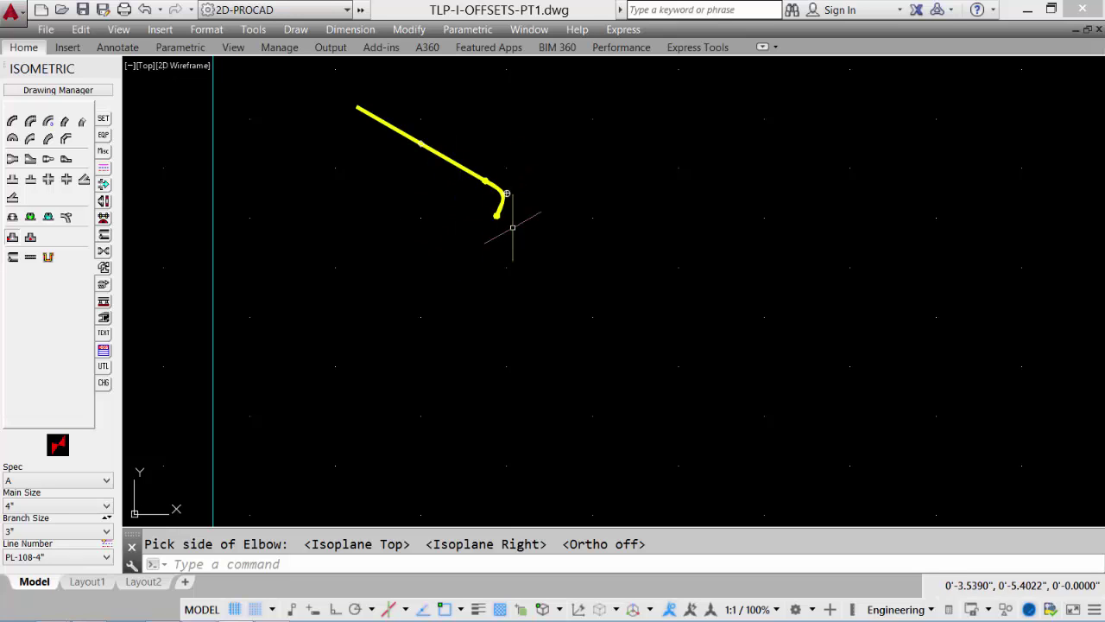
left_click(12, 257)
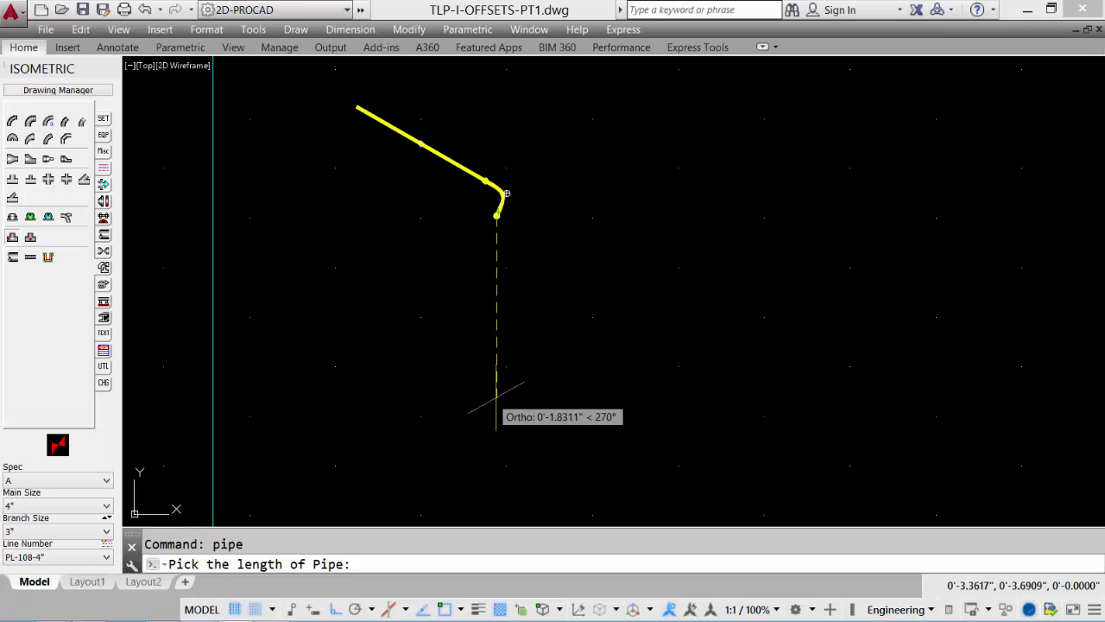
left_click(496, 399)
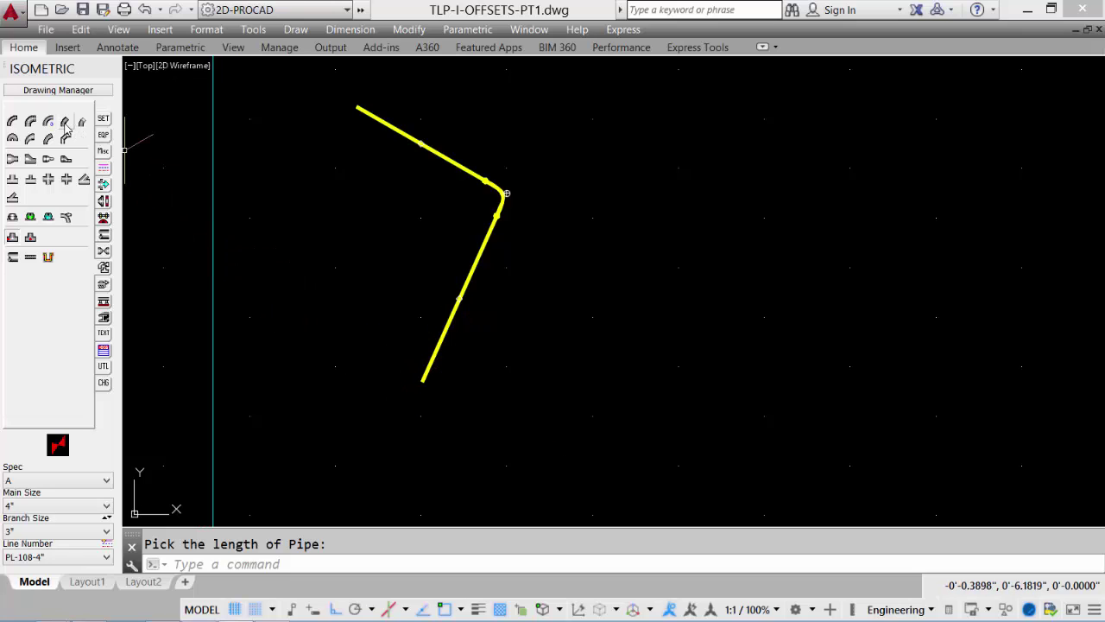
With ortho on, add a 45-degree elbow turned straight down at the diagonal pipe's end and a short vertical pipe below it.
left_click(66, 126)
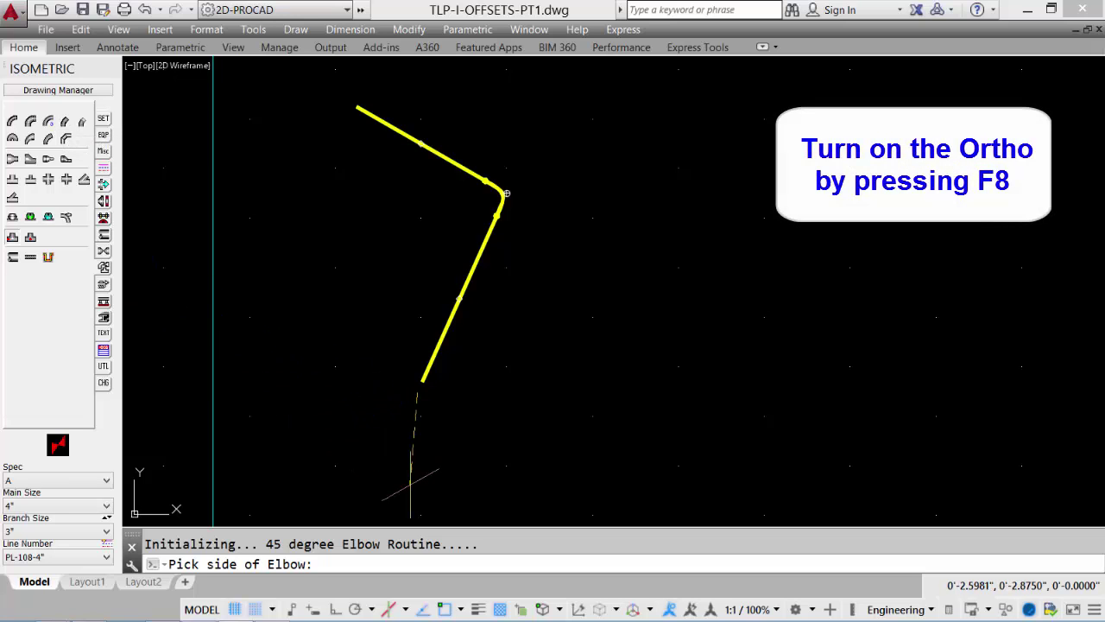
key("F8")
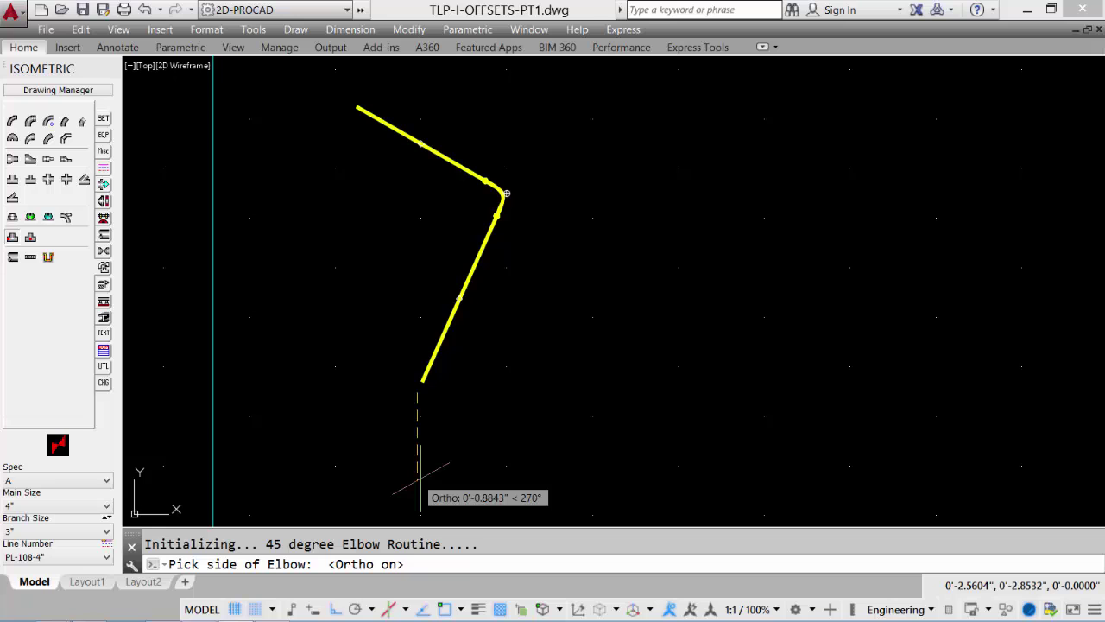
left_click(419, 478)
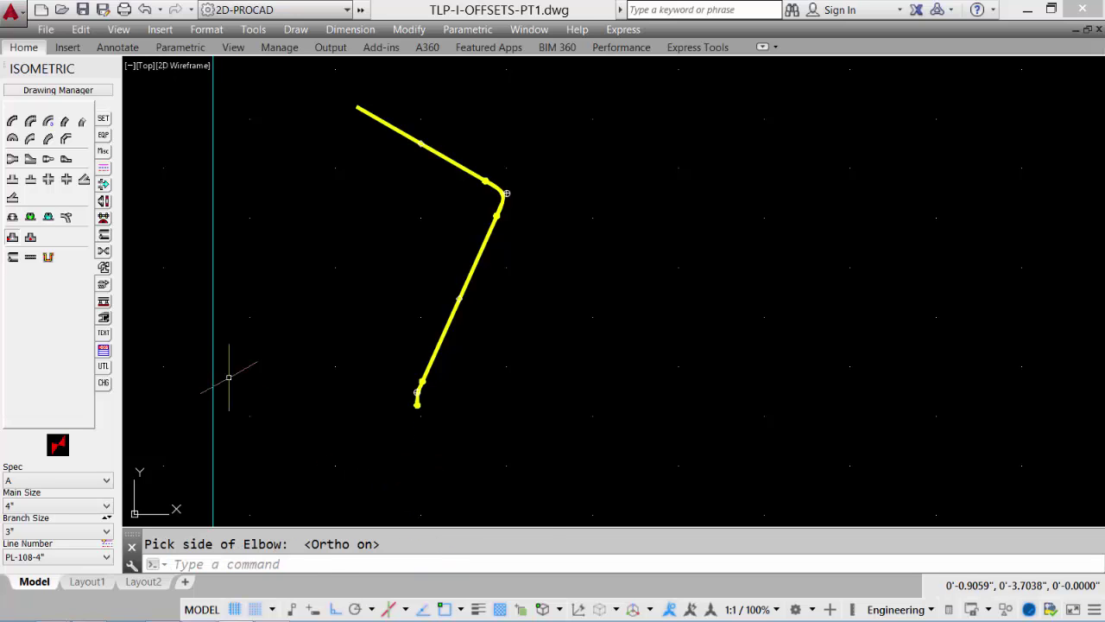
left_click(30, 257)
left_click(419, 496)
Restart AutoRoute with its point and direction initialized using the next fitting inserted.
mouse_move(709, 233)
middle_mouse_down()
mouse_move(600, 328)
mouse_move(553, 416)
middle_mouse_up()
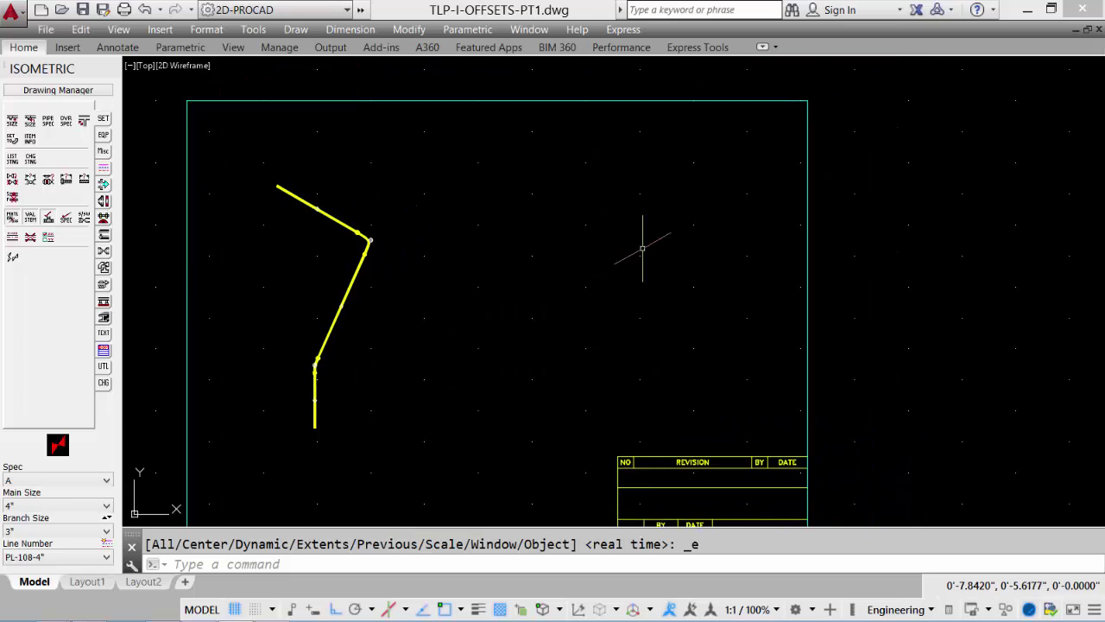
scroll(642, 249, "up", 2)
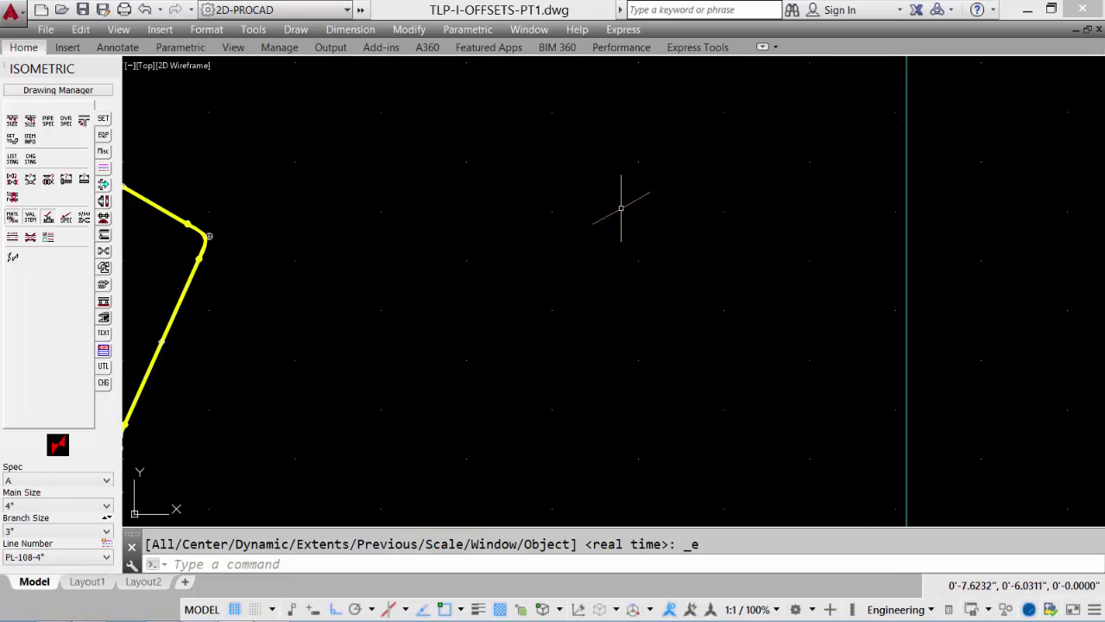
left_click(106, 188)
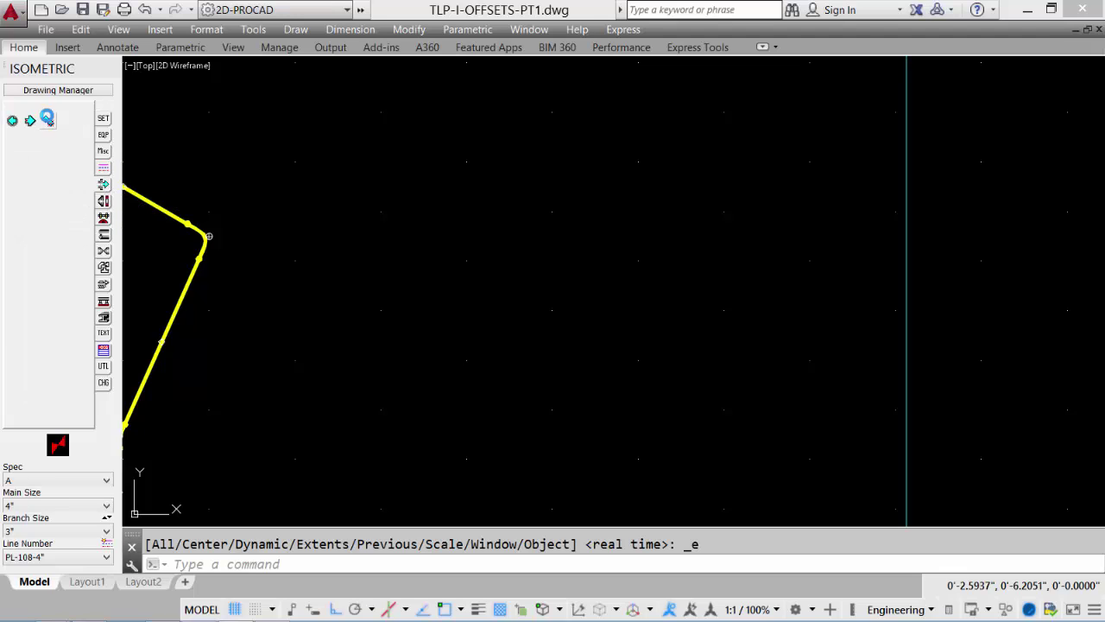
left_click(49, 122)
left_click(48, 122)
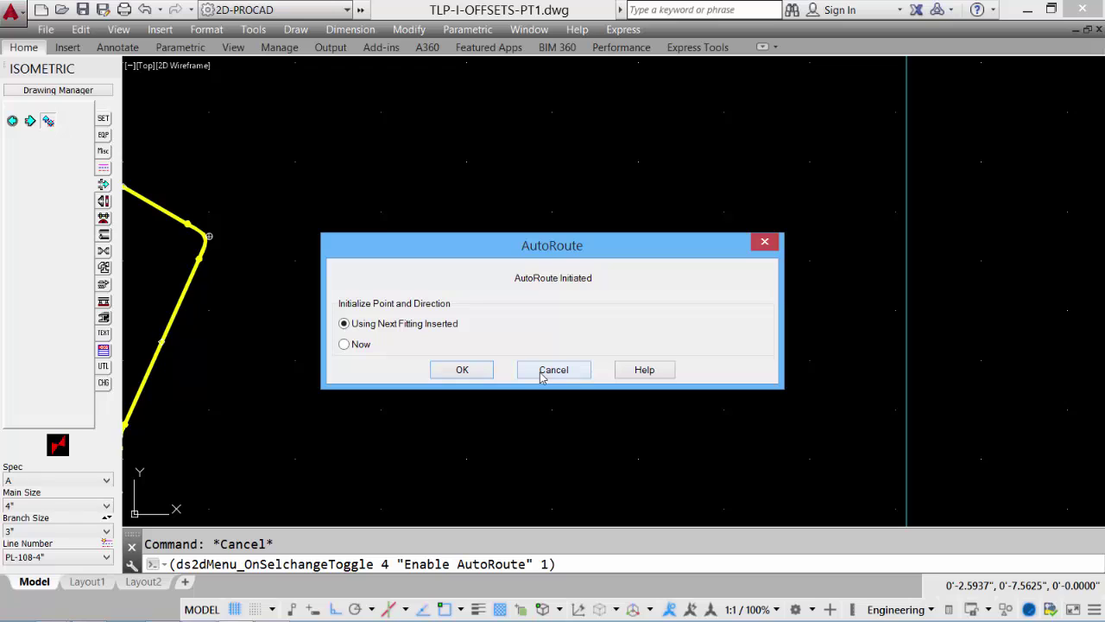
left_click(464, 370)
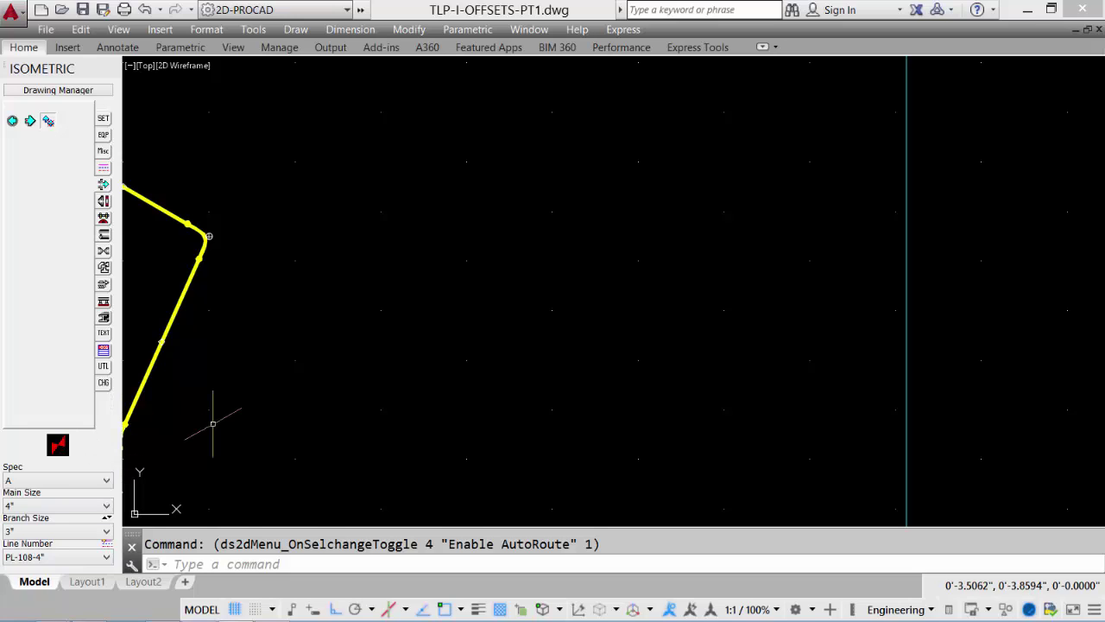
Draw a separate pipe about 1.44" long at 210° in the empty upper area beside the first run.
left_click(103, 269)
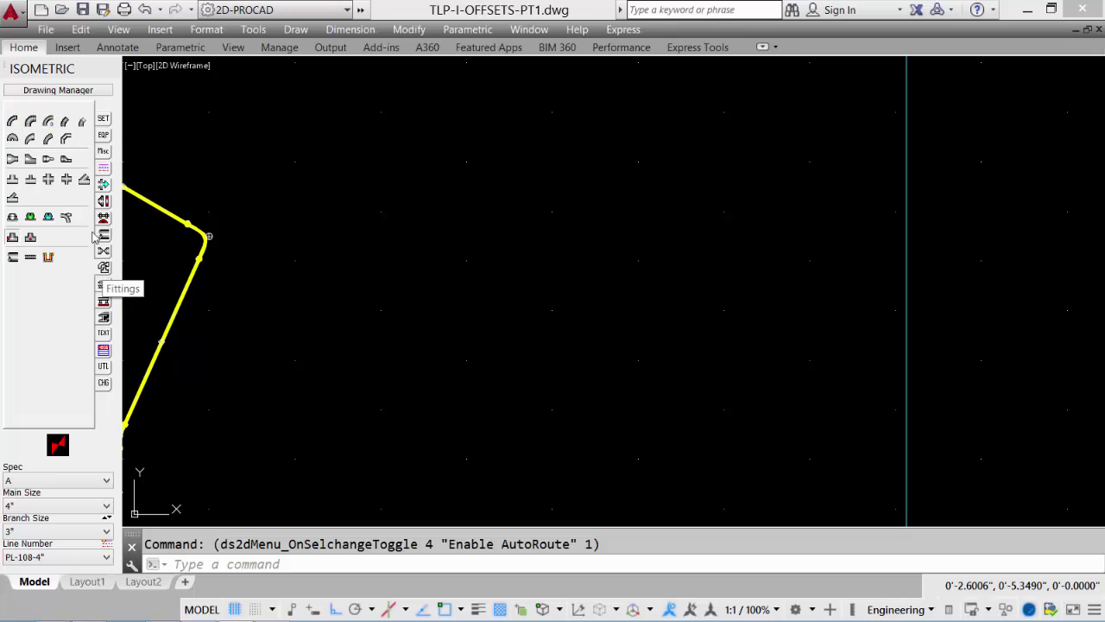
left_click(13, 257)
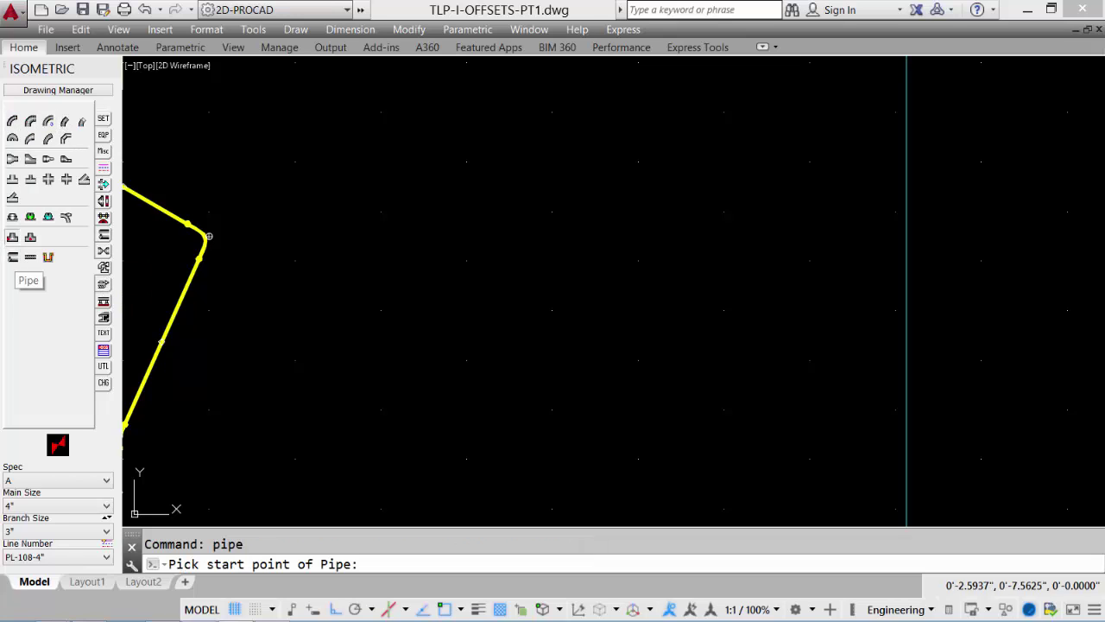
left_click(720, 134)
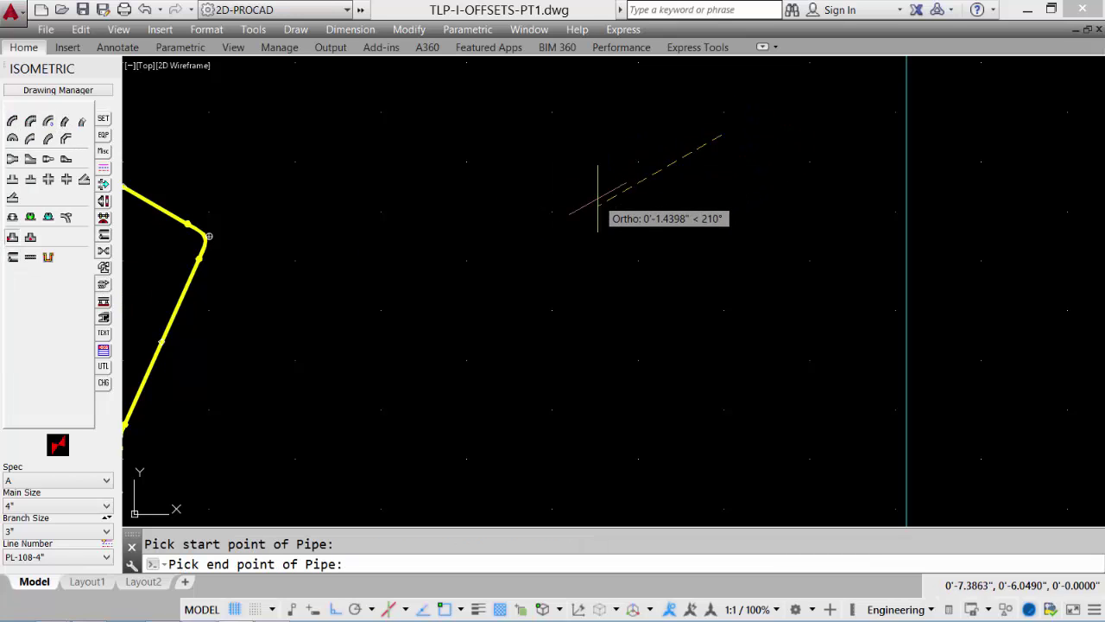
left_click(597, 205)
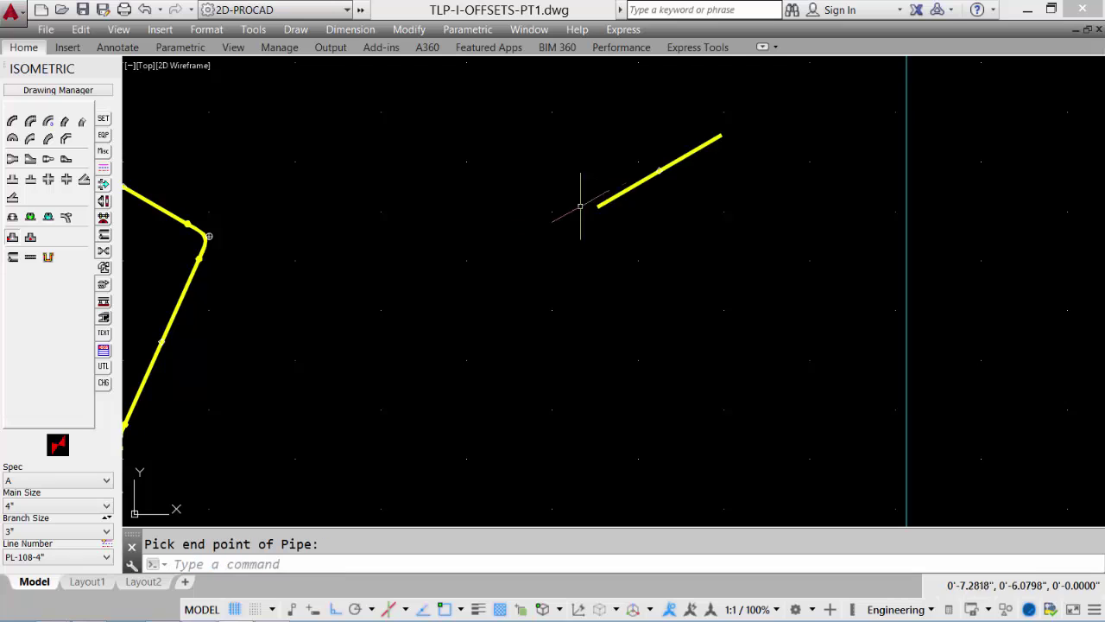
Add a 45-degree elbow at the new pipe's lower end, aimed steeply down, and extend a sloping pipe from it.
left_click(63, 121)
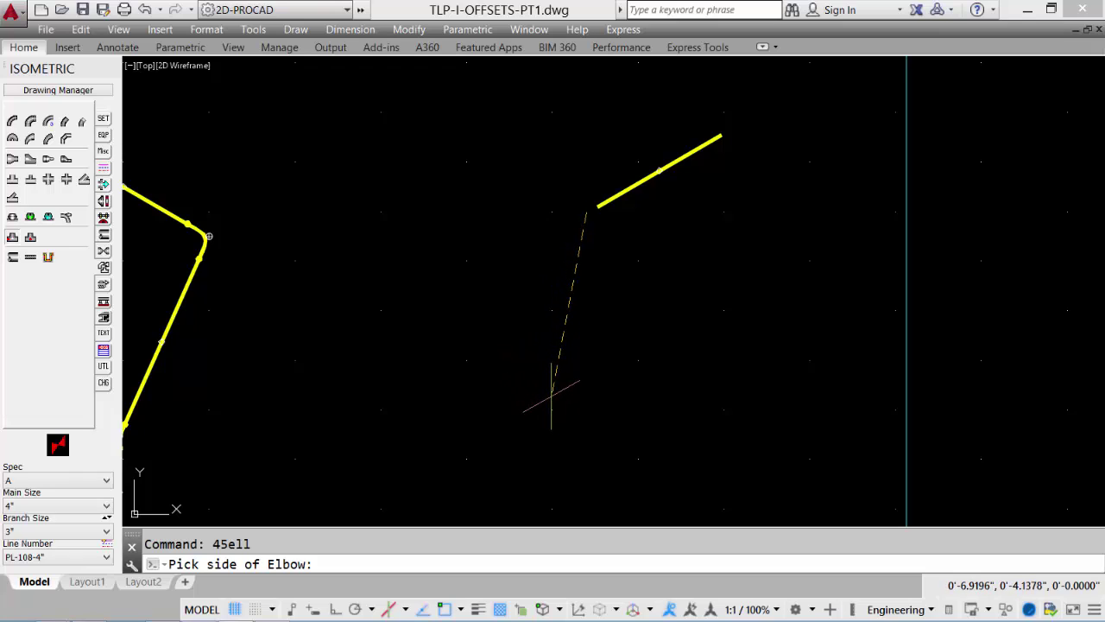
left_click(551, 395)
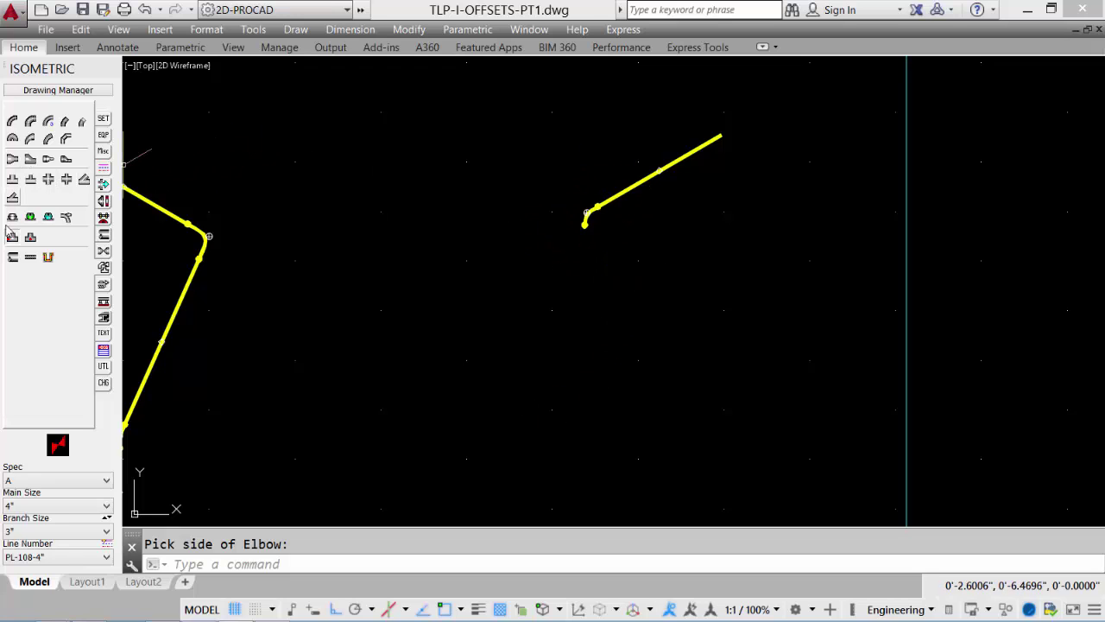
left_click(14, 259)
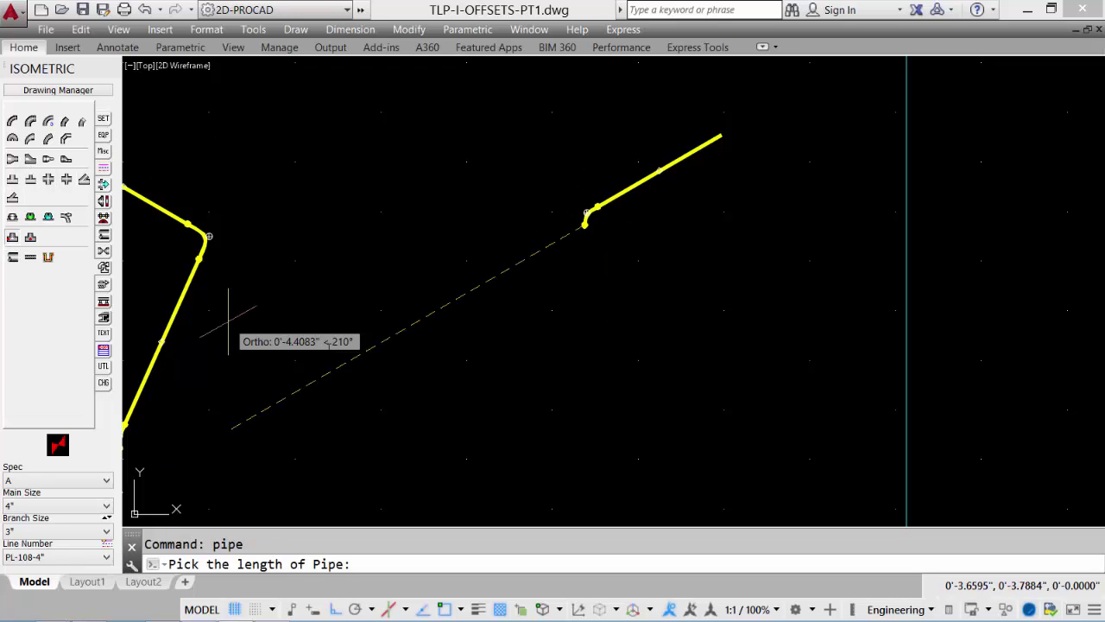
left_click(525, 400)
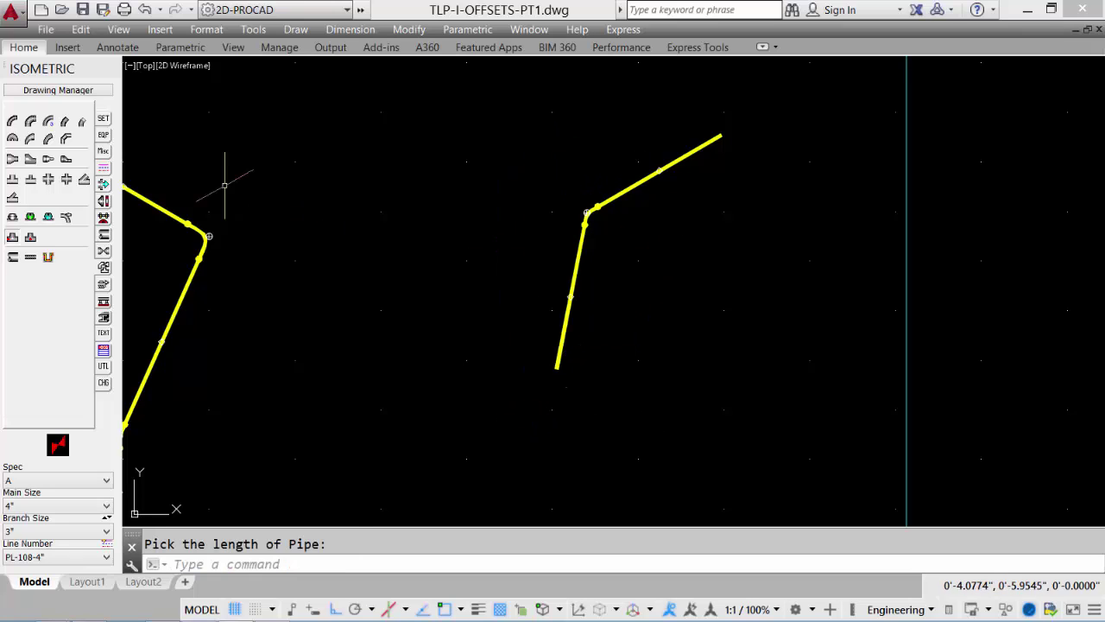
Add a second 45-degree elbow at the sloping pipe's end, turned parallel to the run's first pipe, and extend a pipe from it.
left_click(66, 122)
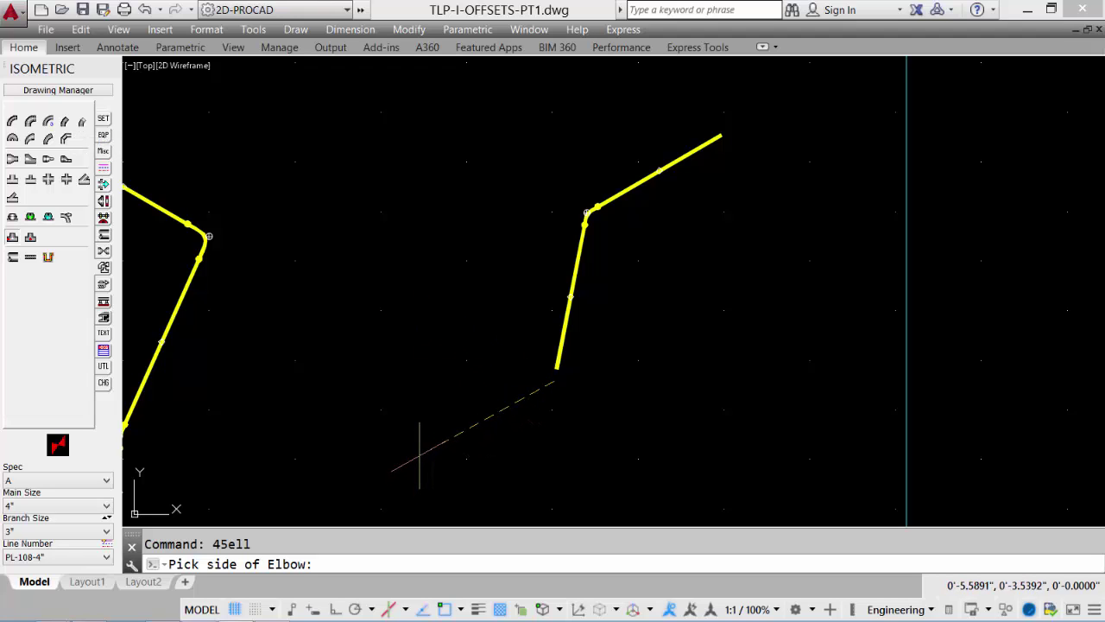
left_click(420, 455)
left_click(13, 257)
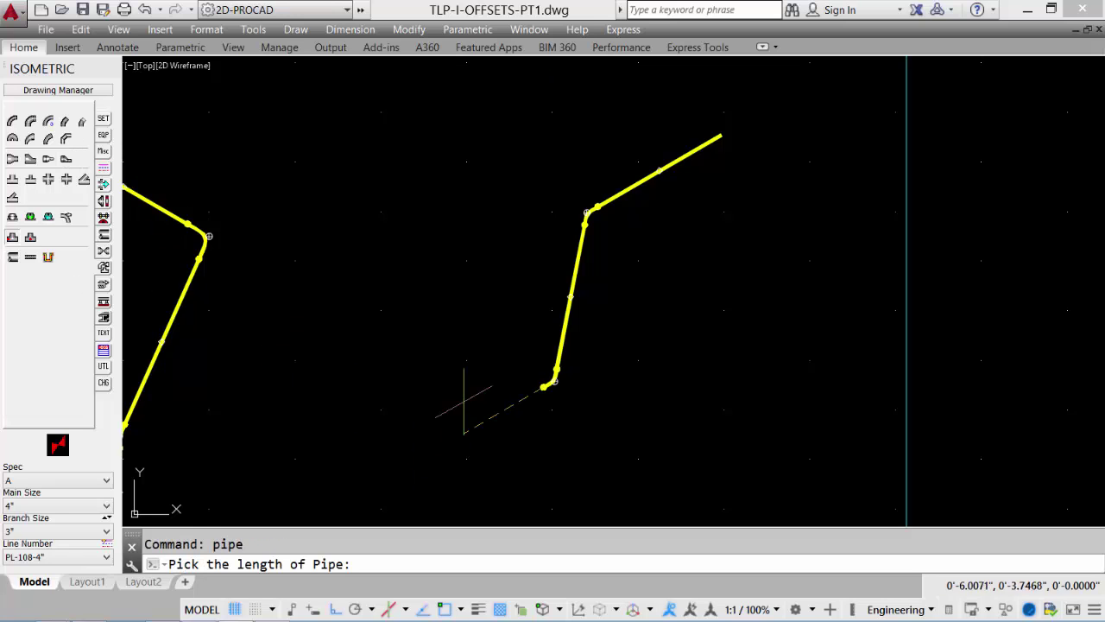
left_click(441, 442)
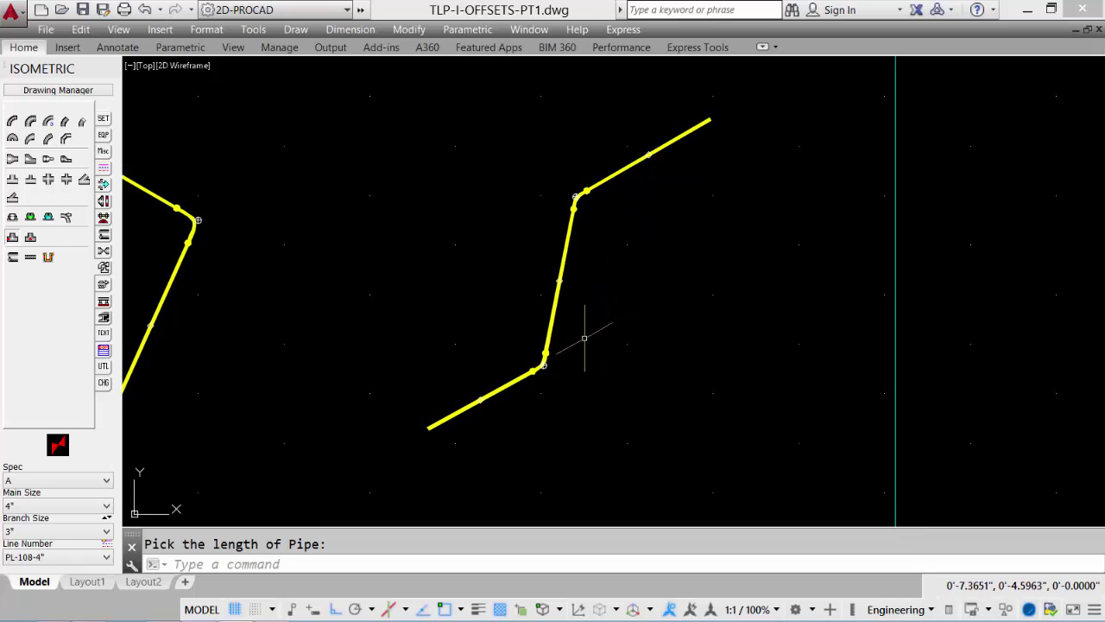
Start an Offset dimension for the run with the 90-degree elbow, using the Fittings + Pipe option.
middle_click(435, 424)
middle_click(434, 424)
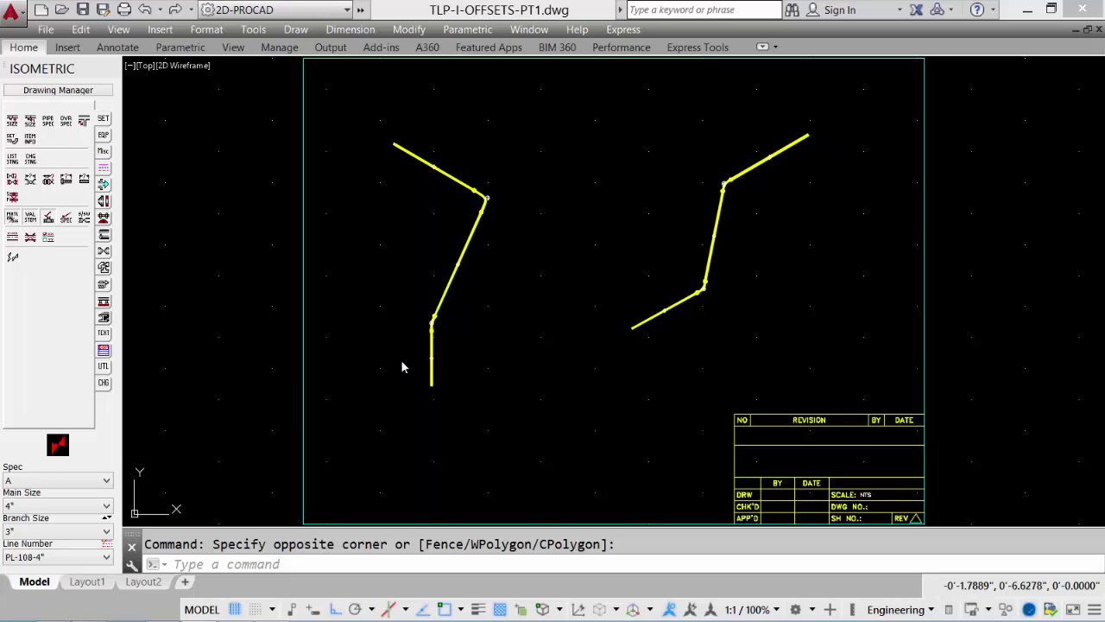
left_click(102, 366)
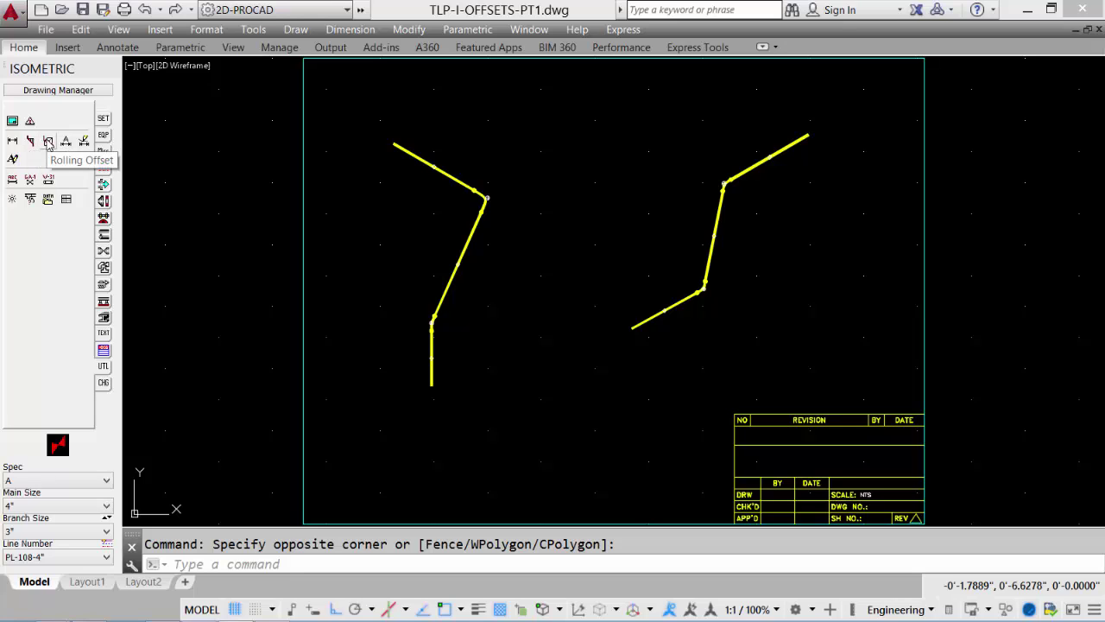
middle_click(391, 280)
middle_click(391, 280)
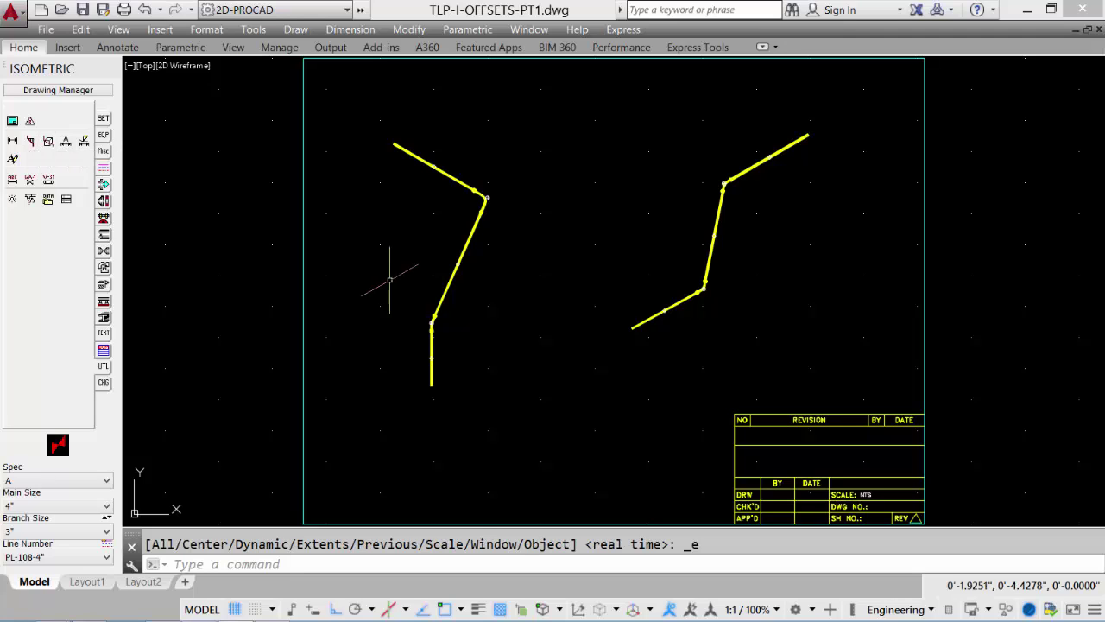
key("Return")
left_click(322, 125)
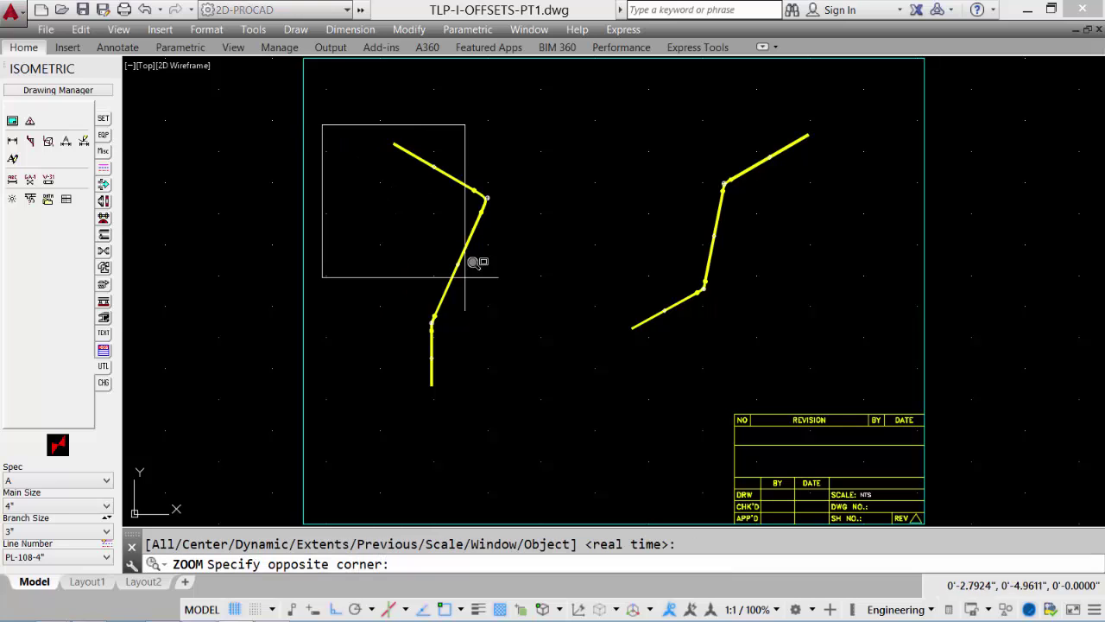
left_click(586, 432)
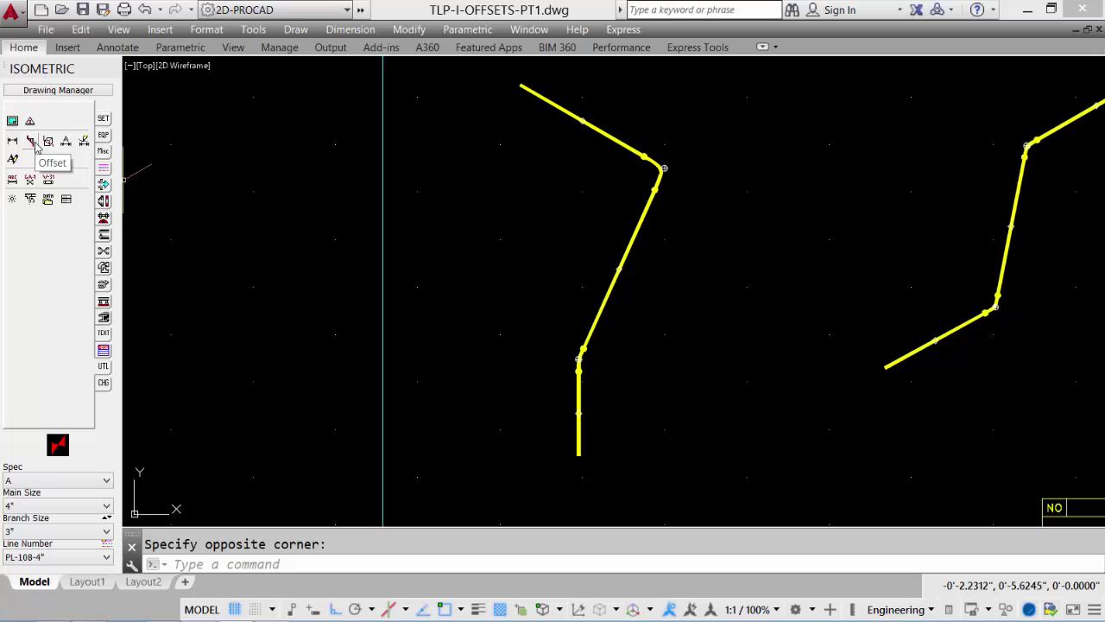
left_click(31, 141)
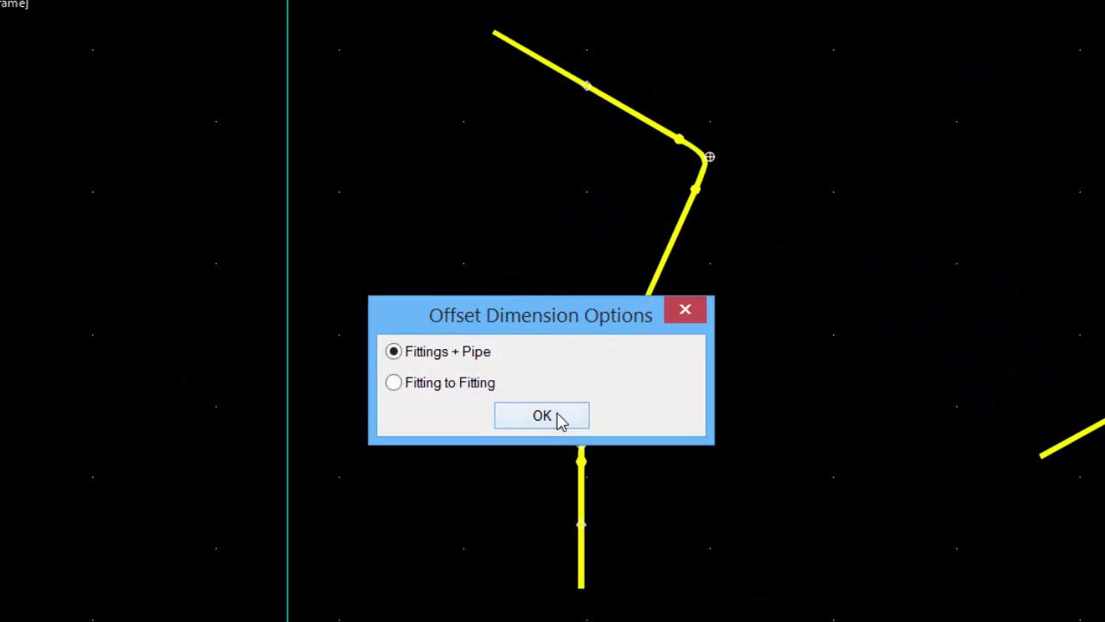
left_click(557, 415)
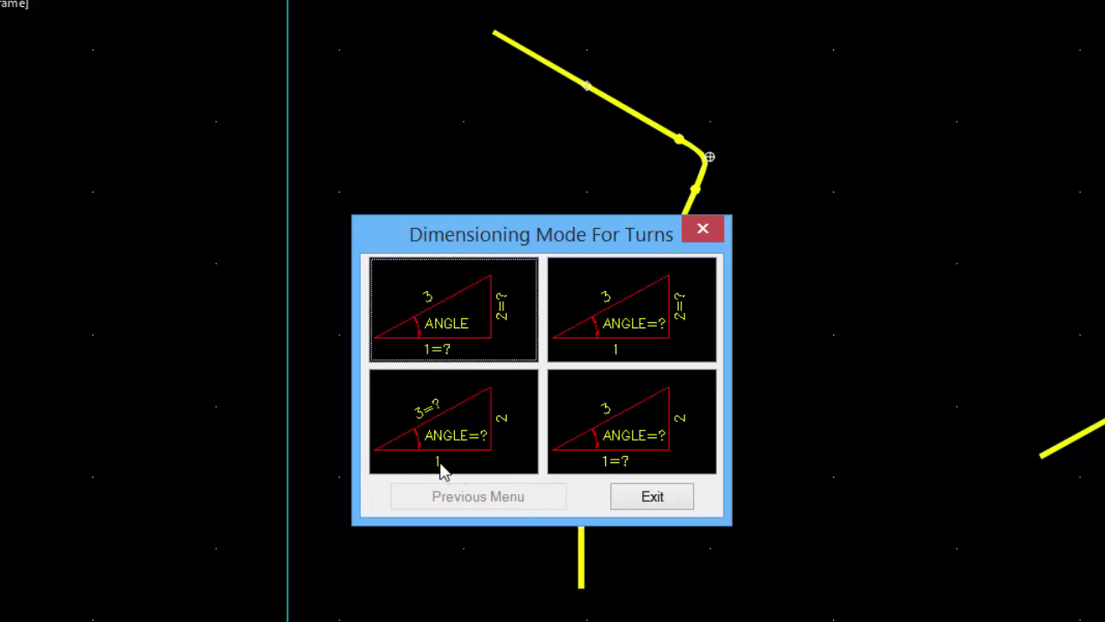
Choose the turn dimensioning mode that solves side 3 and the angle, and enter 53 for both side 1 and side 2.
left_click(471, 427)
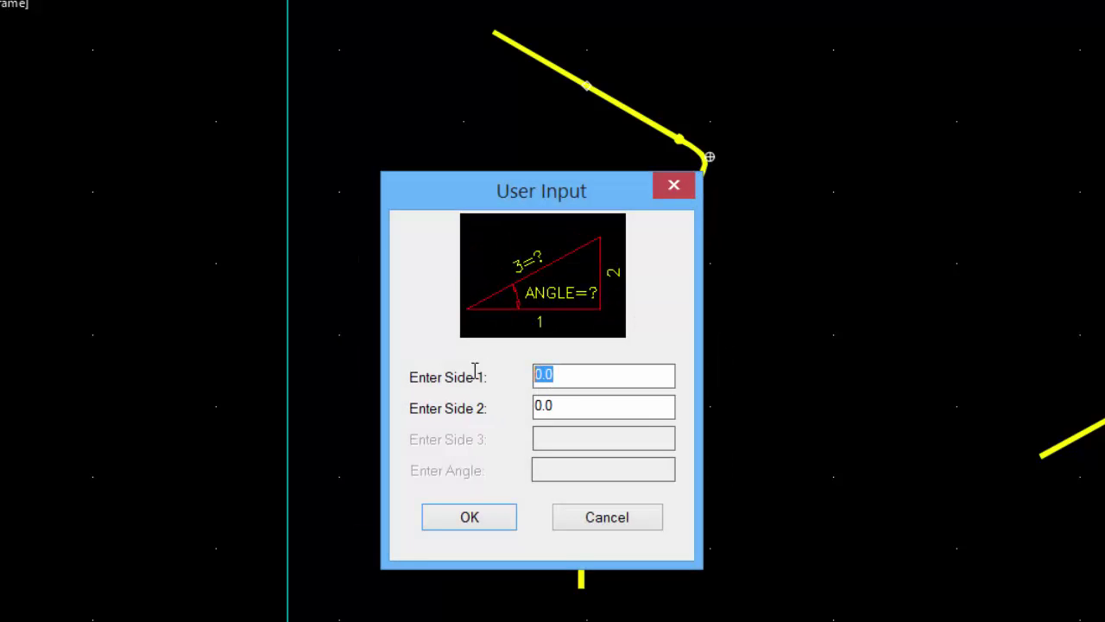
type("3")
key("Tab")
type("53")
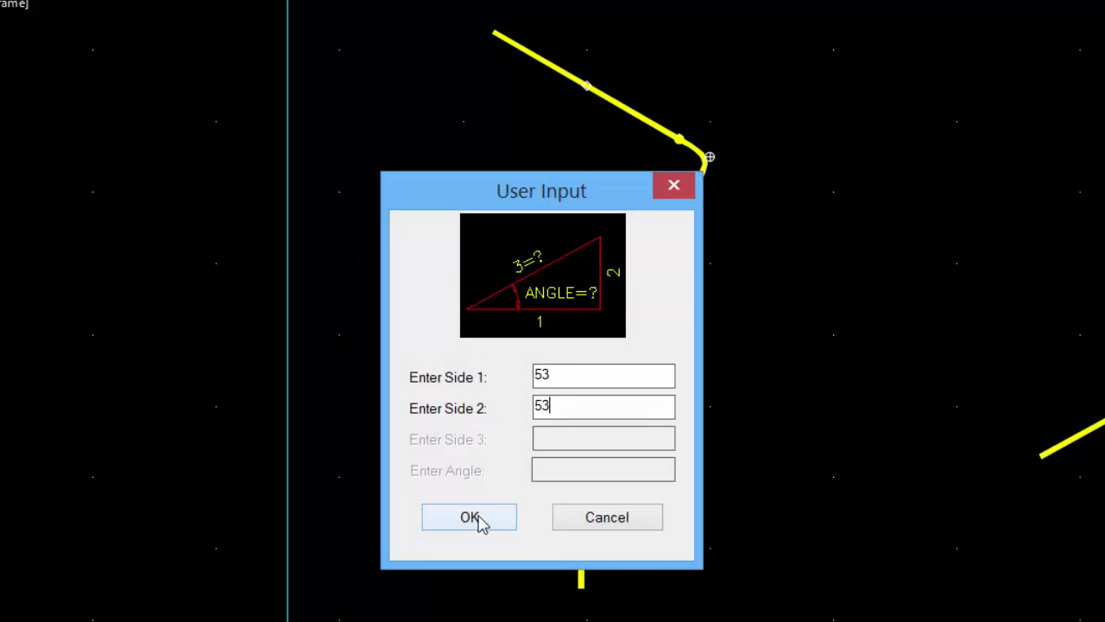
left_click(479, 518)
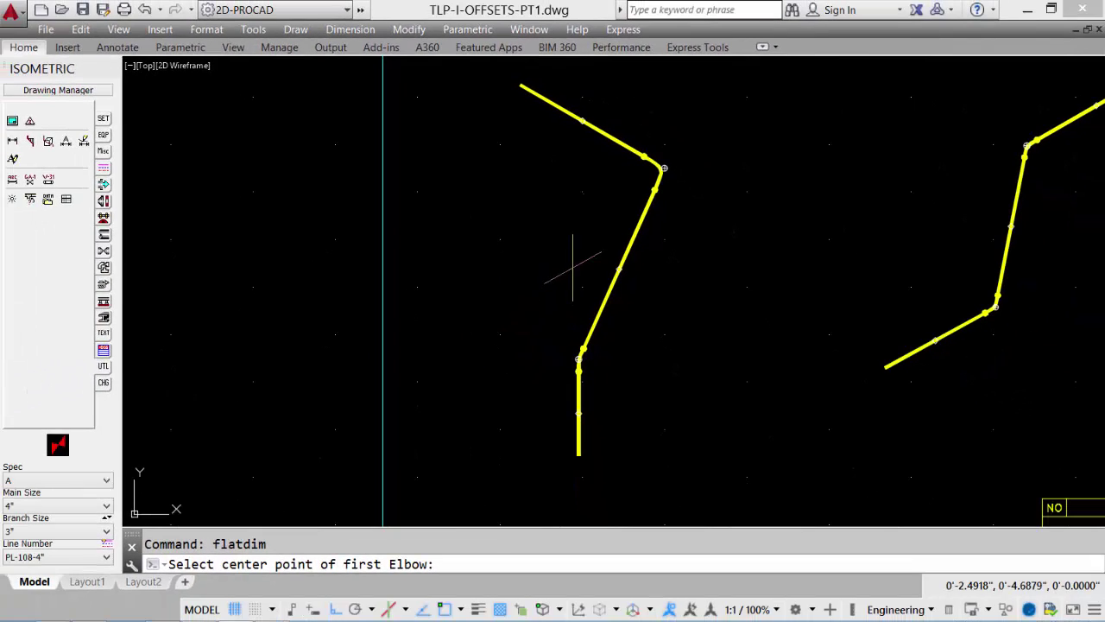
Pick the centre of the 90-degree elbow, followed by the centre of the lower 45-degree elbow, as the offset dimension's points.
right_click(566, 240, "shift")
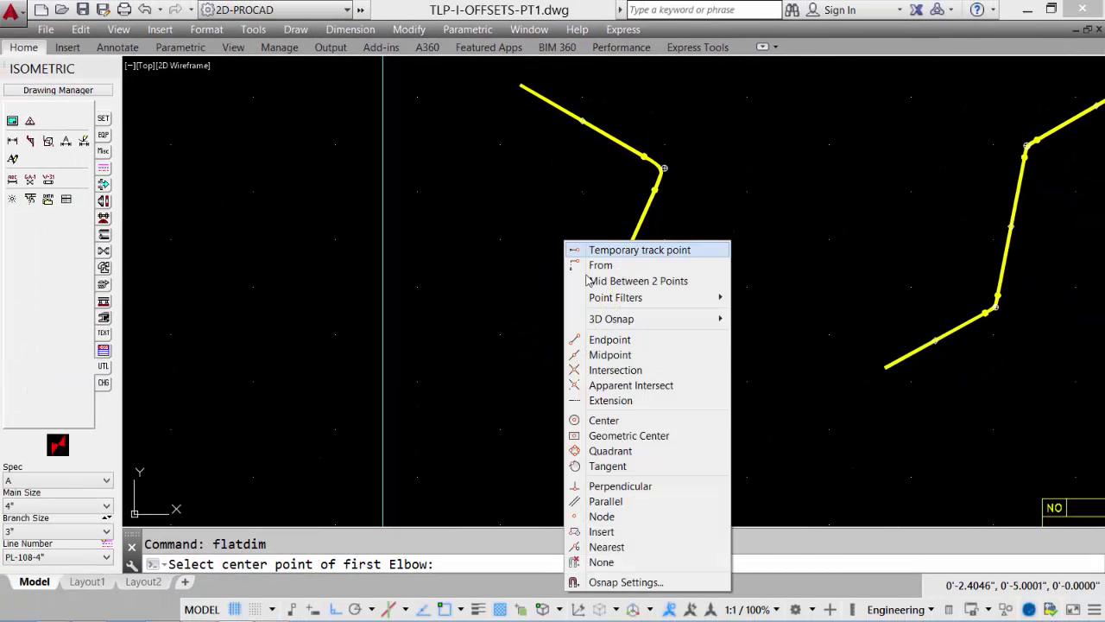
left_click(604, 420)
left_click(662, 168)
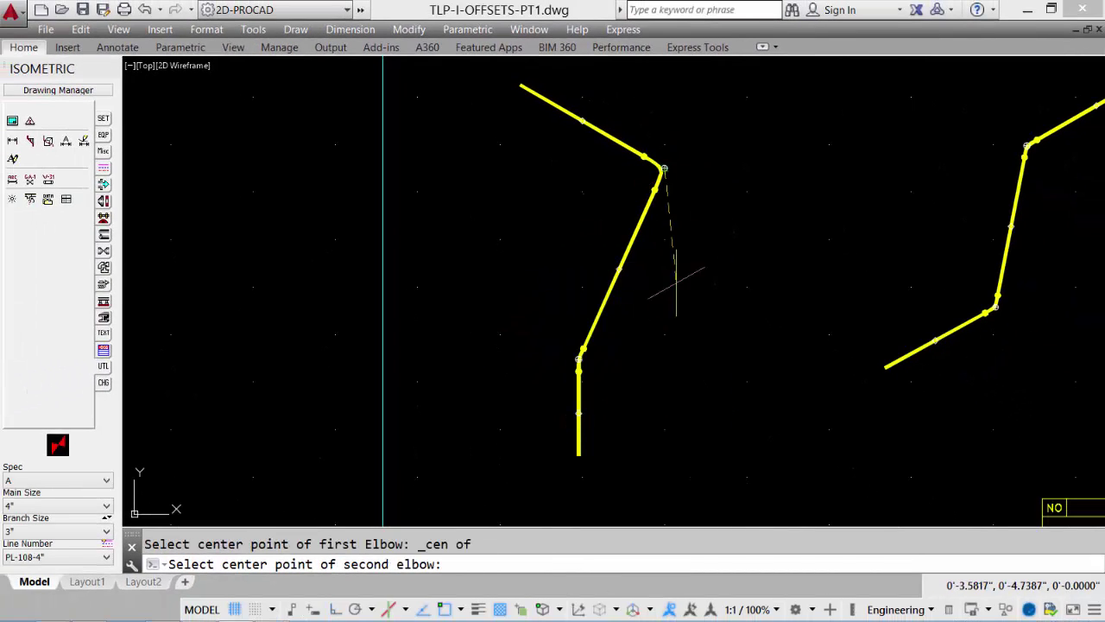
right_click(679, 271, "shift")
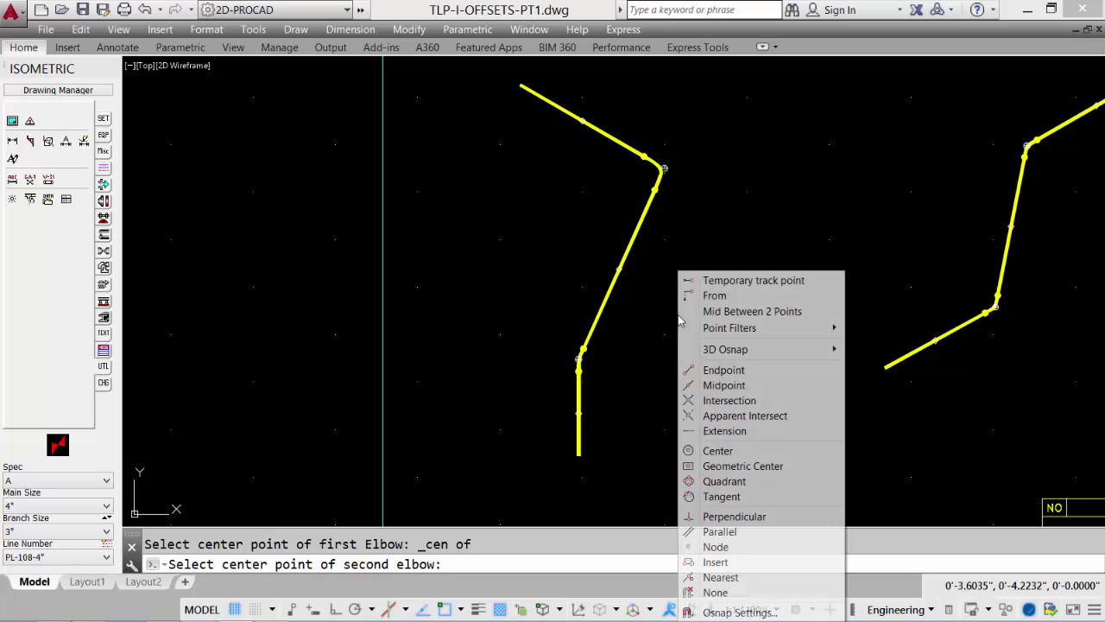
left_click(713, 455)
left_click(580, 360)
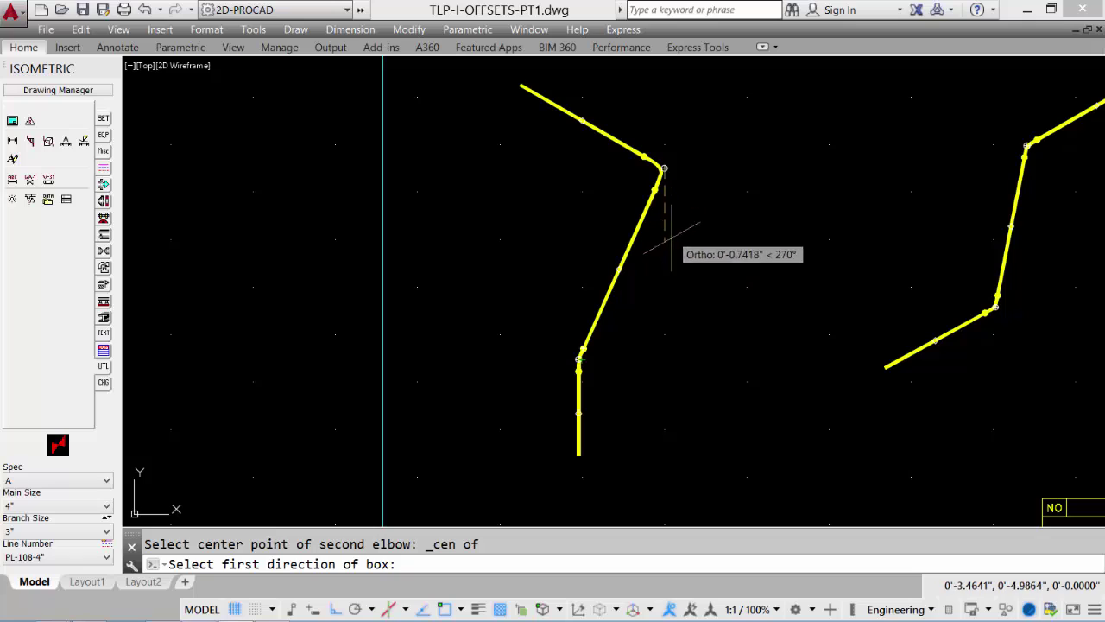
Set the offset box directions straight down from the upper elbow and at 30° from the lower elbow, and place the dimension line outward, below the lower elbow.
left_click(672, 340)
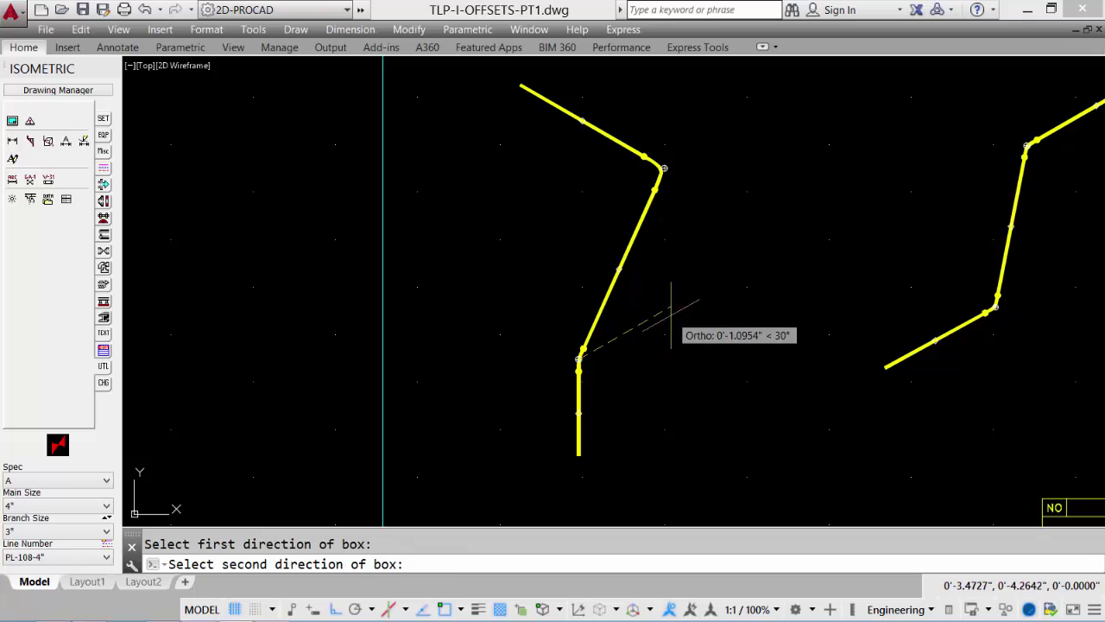
left_click(732, 255)
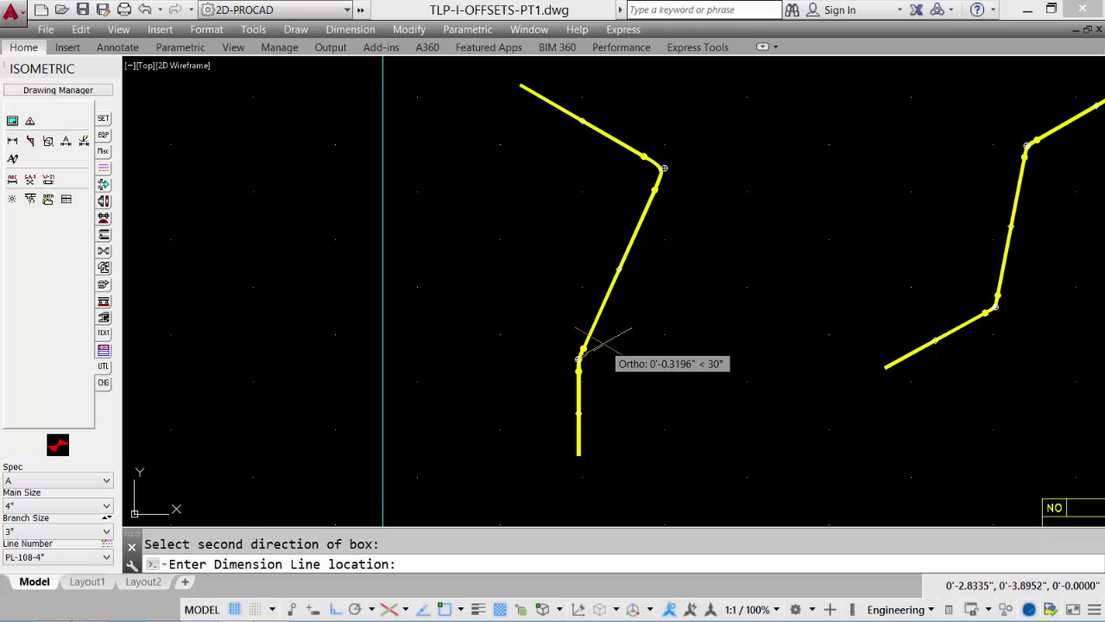
left_click(669, 412)
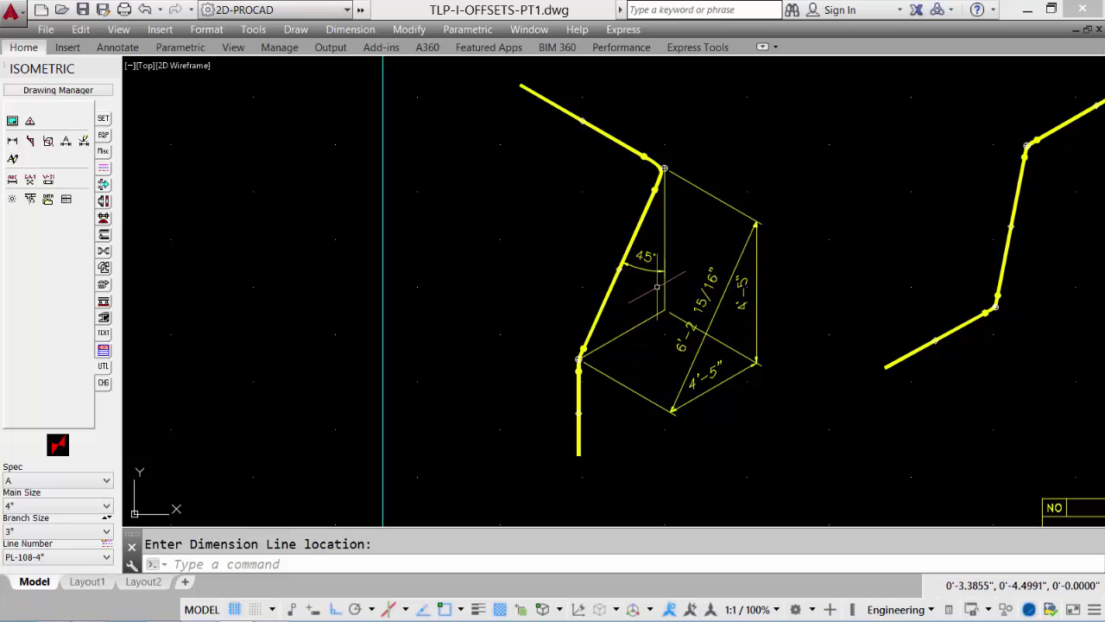
Start a rolled offset dimension on the run with two 45-degree elbows, picking the upper and the lower elbow's centres.
middle_click_drag(658, 287, 234, 345)
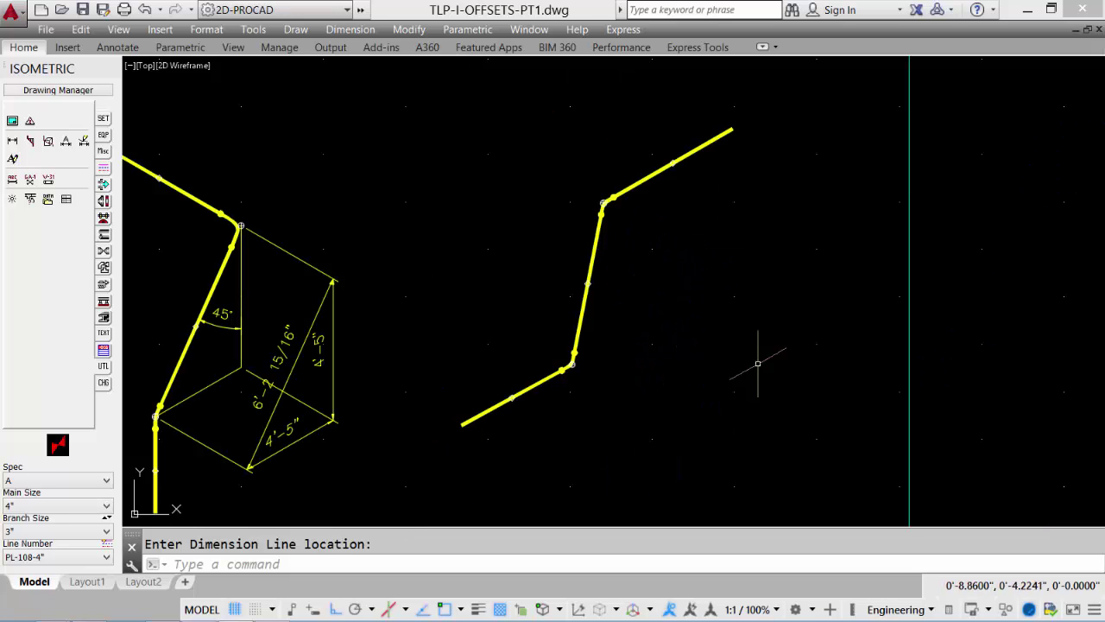
left_click(47, 142)
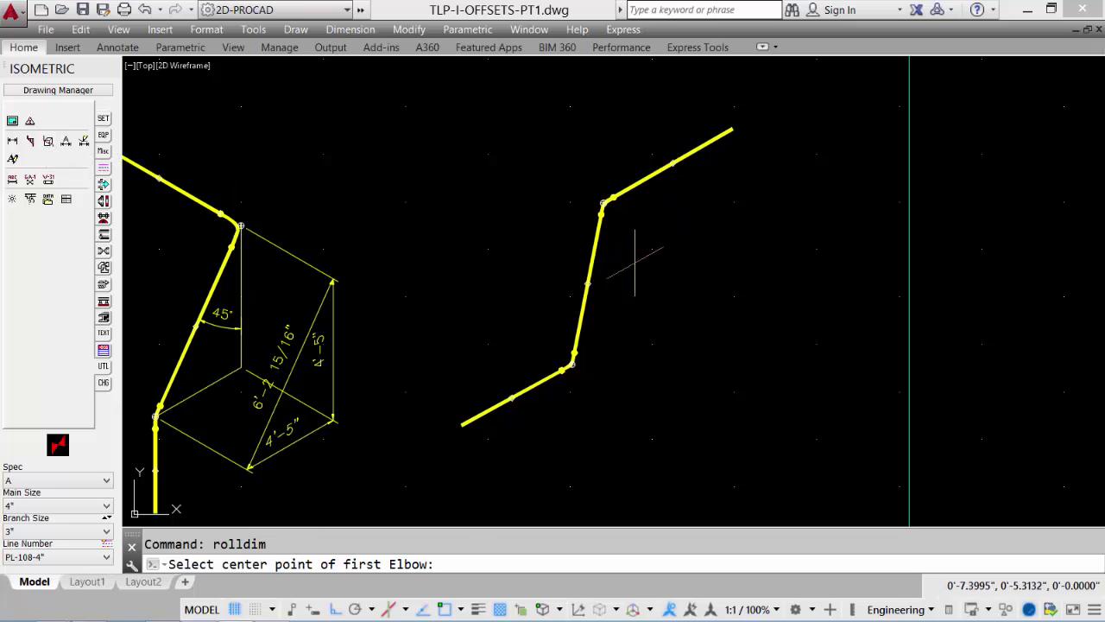
right_click(701, 263, "shift")
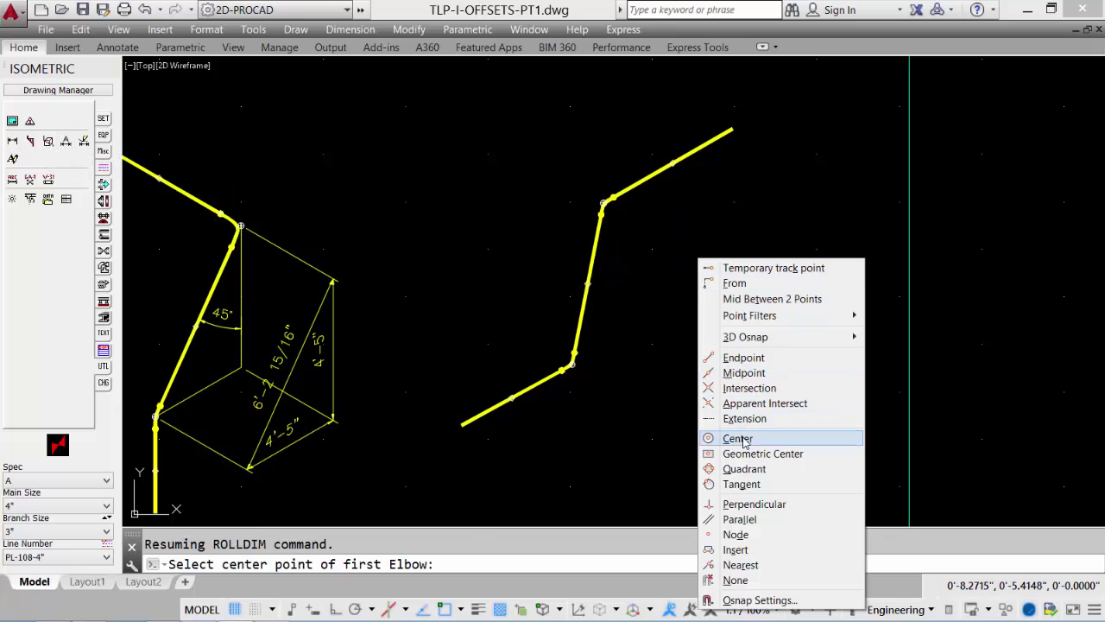
left_click(739, 439)
left_click(605, 201)
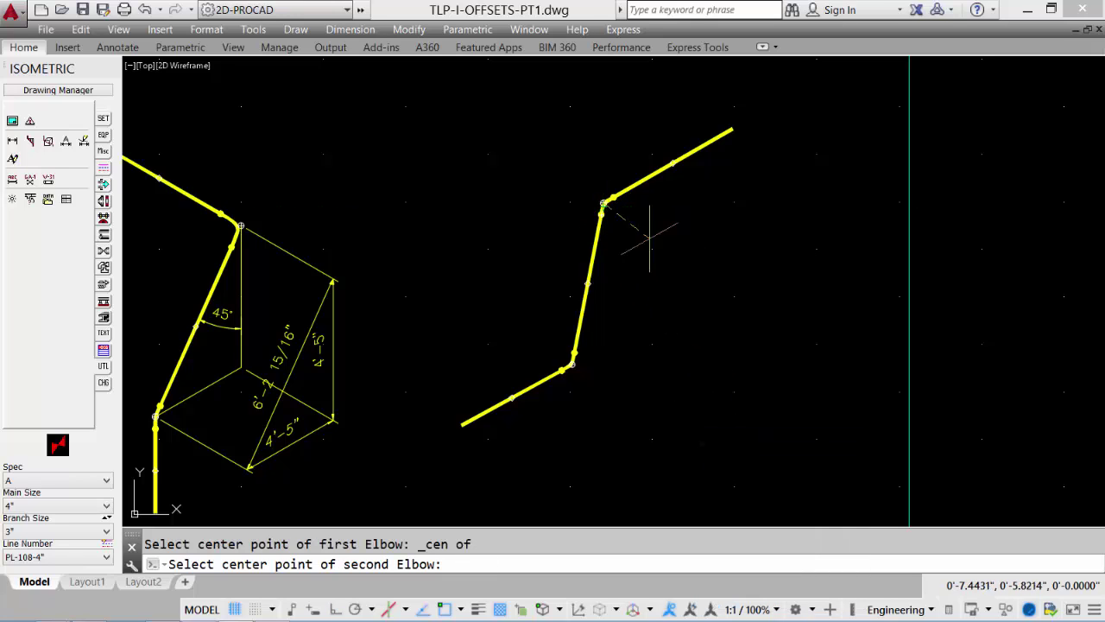
right_click(710, 311, "shift")
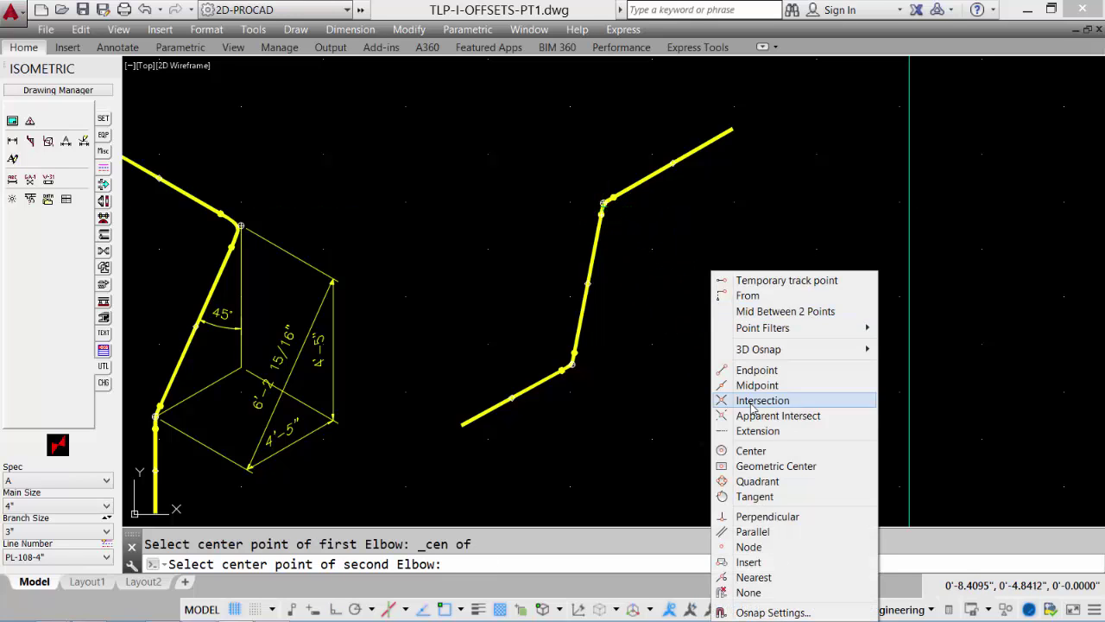
left_click(753, 450)
left_click(573, 364)
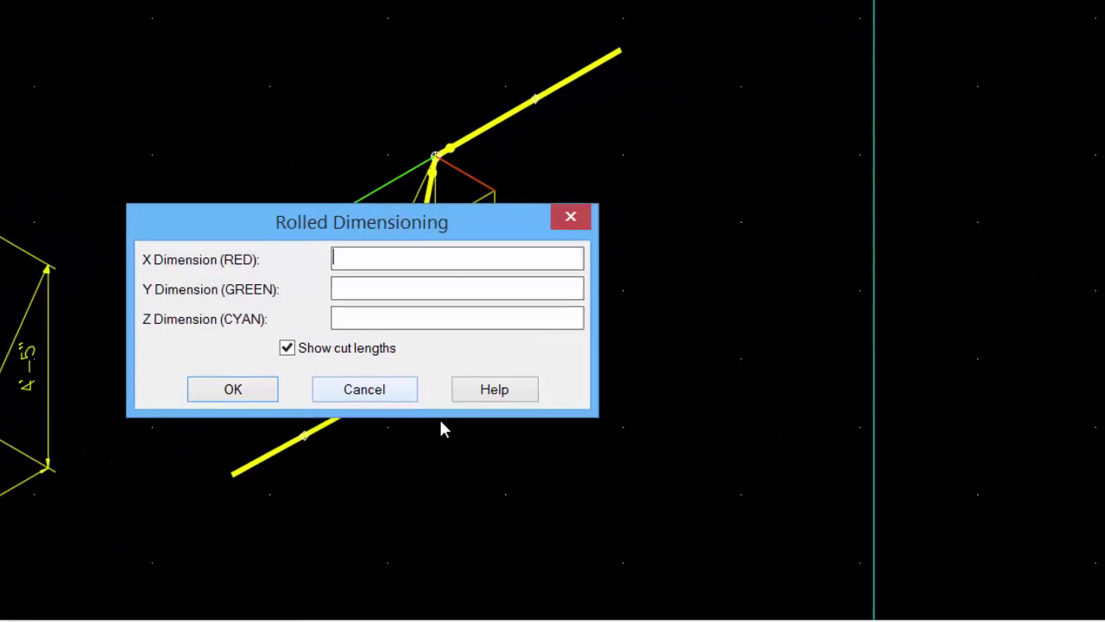
Enter rolled dimensions of 48 for X, 56 for Y and 67 for Z, and place the dimension lines toward 330° from the lower elbow.
mouse_move(328, 226)
left_mouse_down()
mouse_move(551, 229)
mouse_move(816, 200)
left_mouse_up()
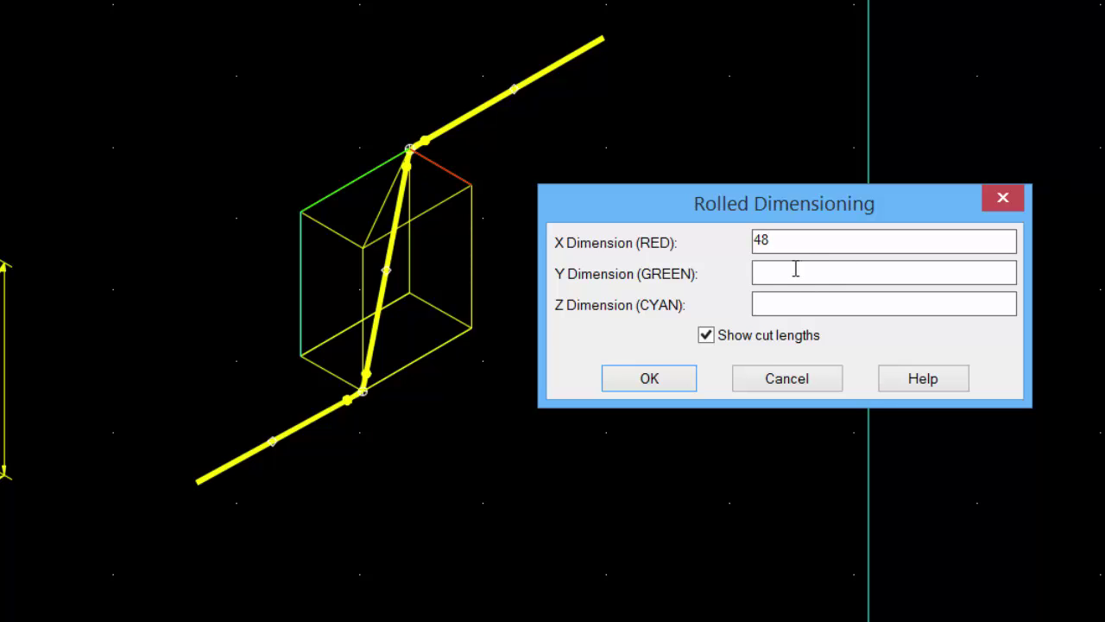
type("56")
left_click(769, 308)
type("67")
left_click(648, 380)
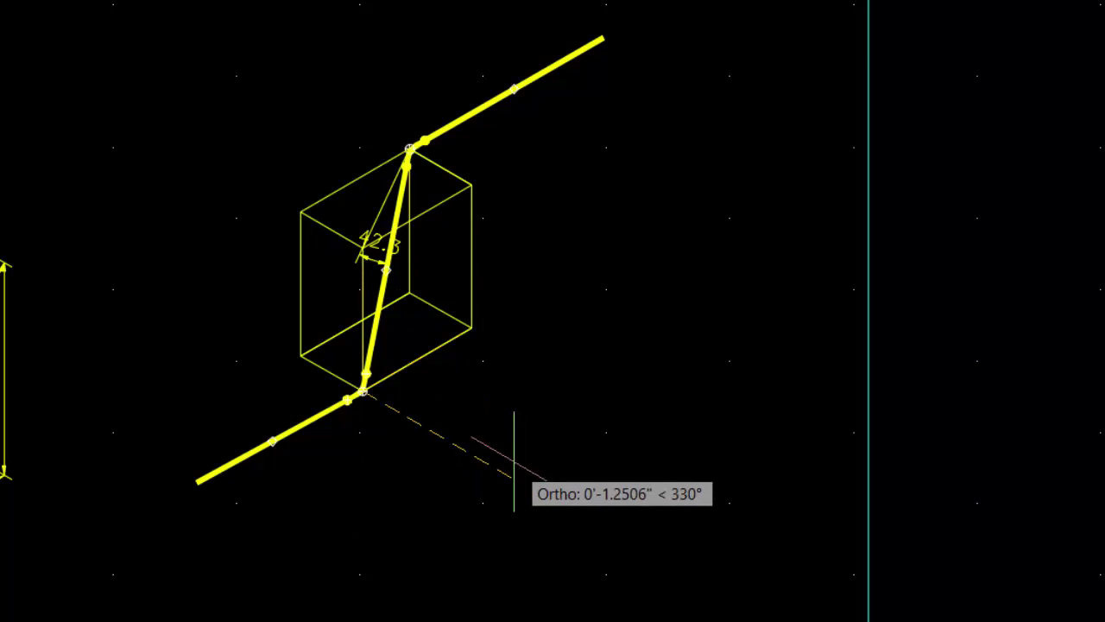
left_click(503, 462)
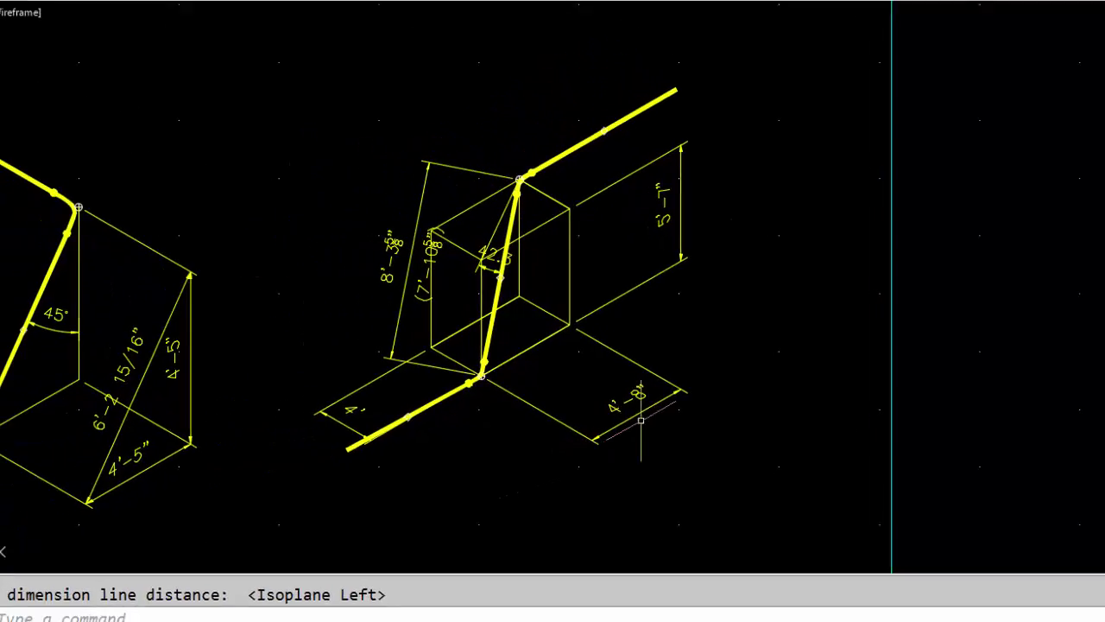